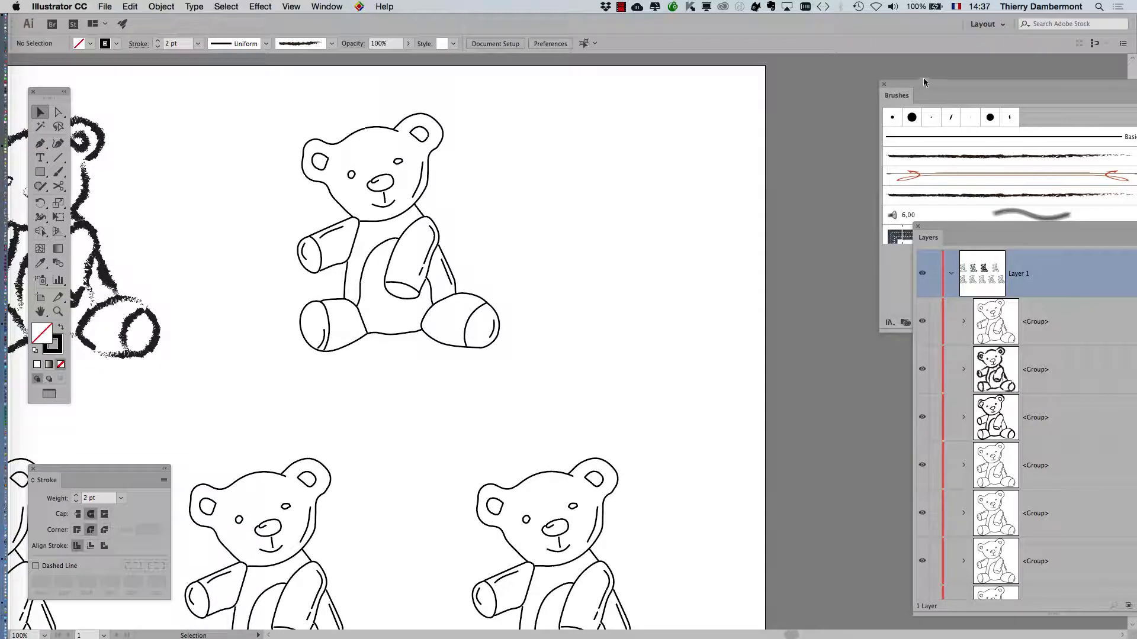
Pull the Brushes panel out of the right dock and place it beside the top bear.
{"action": "mouse_move", "coordinate": [923, 81]}
{"action": "left_mouse_down"}
{"action": "mouse_move", "coordinate": [617, 79]}
{"action": "mouse_move", "coordinate": [632, 67]}
{"action": "left_mouse_up"}
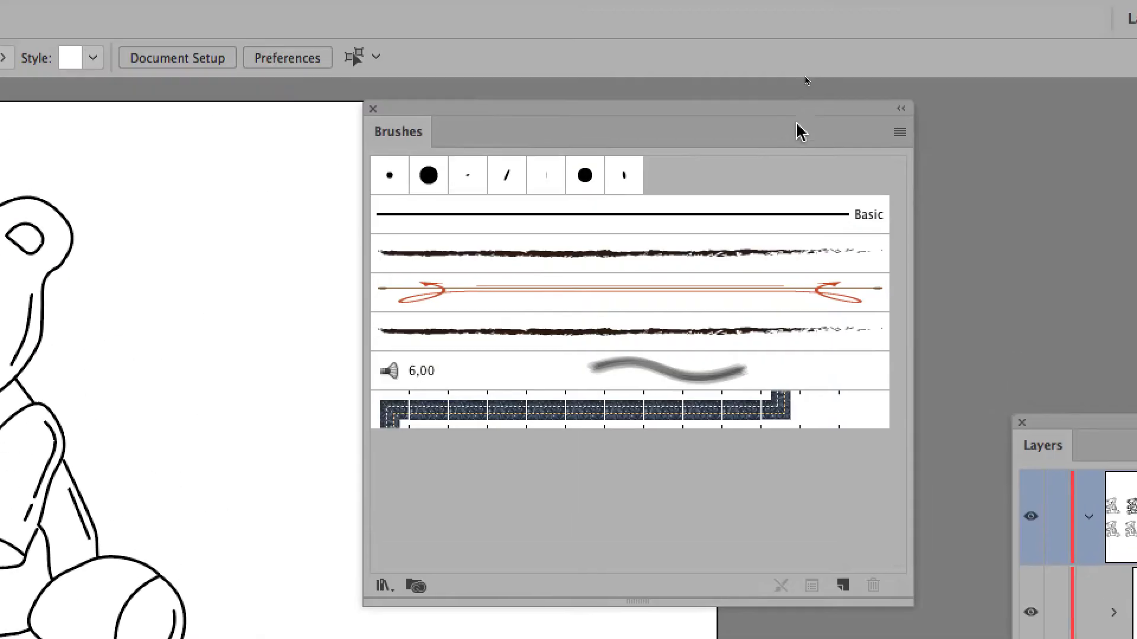
{"action": "left_click_drag", "start_coordinate": [807, 70], "coordinate": [719, 81]}
{"action": "left_click_drag", "start_coordinate": [737, 126], "coordinate": [647, 142]}
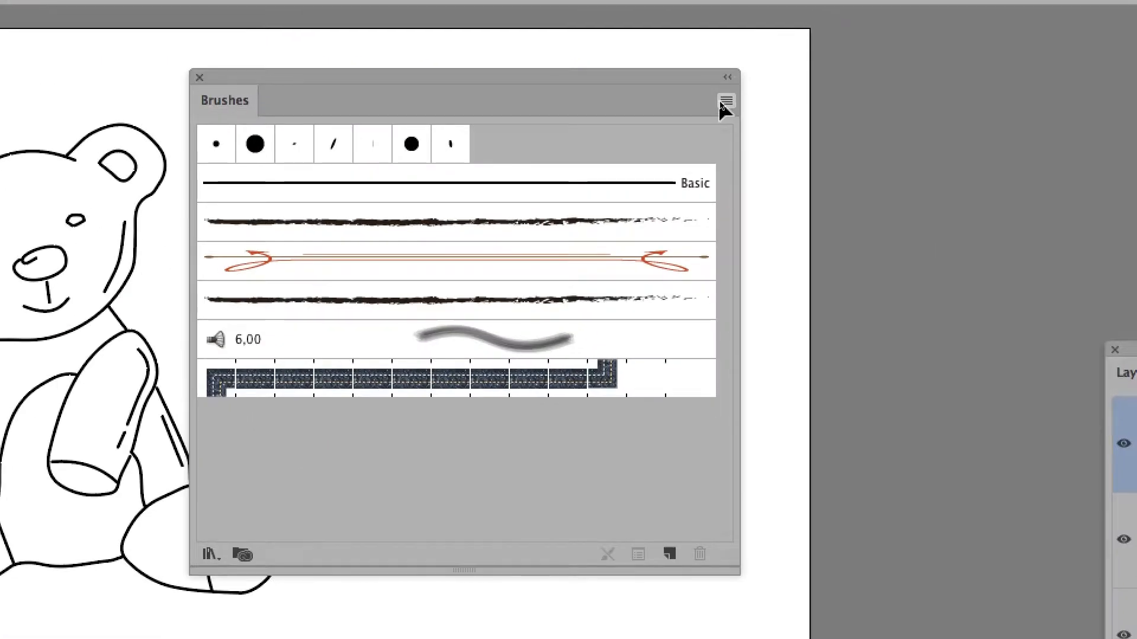
Open the Brushes panel flyout menu of brush-type and view options.
{"action": "left_click", "coordinate": [723, 103]}
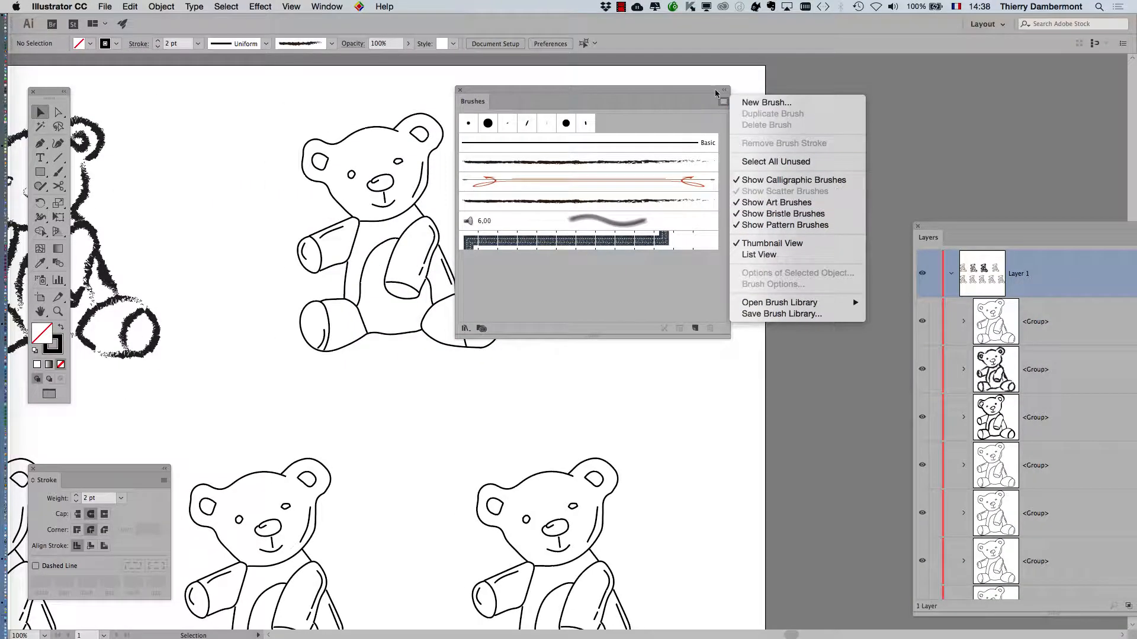
Close the Brushes flyout menu and move the Brushes panel to uncover the layers.
{"action": "left_click", "coordinate": [668, 91]}
{"action": "mouse_move", "coordinate": [576, 94]}
{"action": "left_mouse_down"}
{"action": "mouse_move", "coordinate": [889, 84]}
{"action": "mouse_move", "coordinate": [795, 97]}
{"action": "left_mouse_up"}
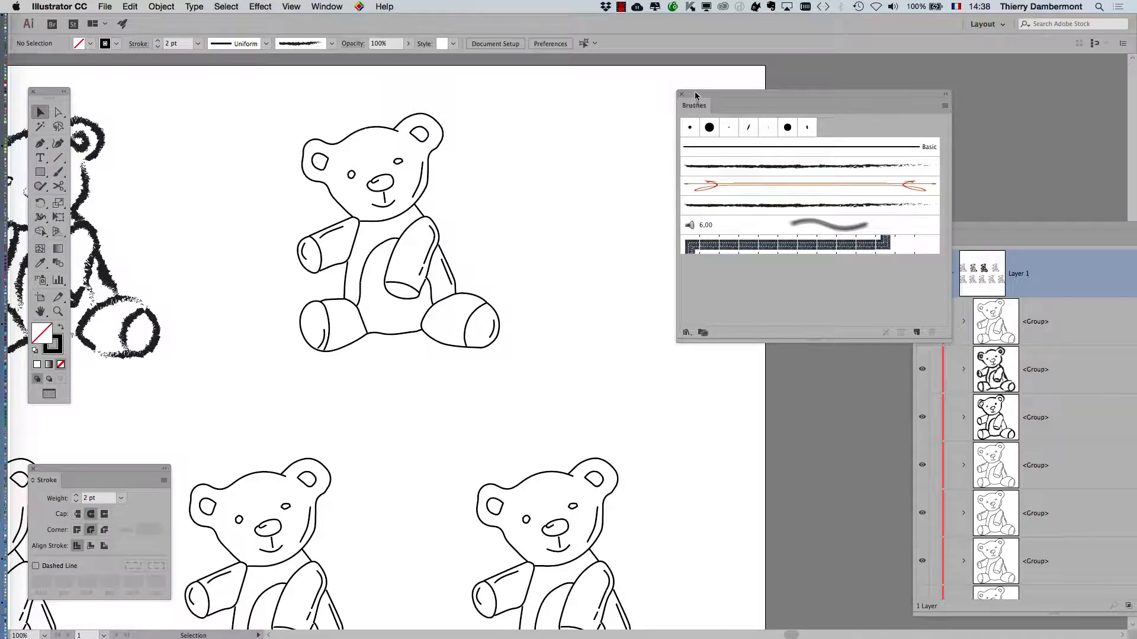
{"action": "left_click_drag", "start_coordinate": [694, 94], "coordinate": [608, 101]}
Zoom to 150% on the top bear and arrange the Tools and Brushes panels beside it.
{"action": "scroll", "coordinate": [464, 193], "scroll_direction": "up", "scroll_amount": 1}
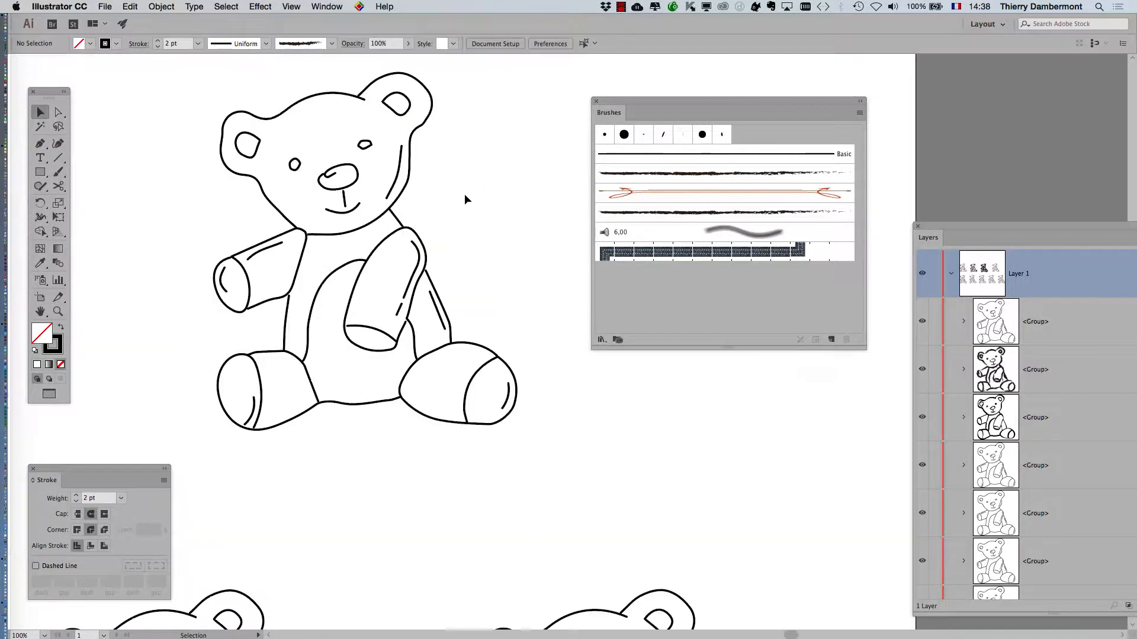
{"action": "key", "text": "space"}
{"action": "mouse_move", "coordinate": [465, 194]}
{"action": "left_mouse_down"}
{"action": "mouse_move", "coordinate": [492, 226]}
{"action": "mouse_move", "coordinate": [521, 218]}
{"action": "left_mouse_up"}
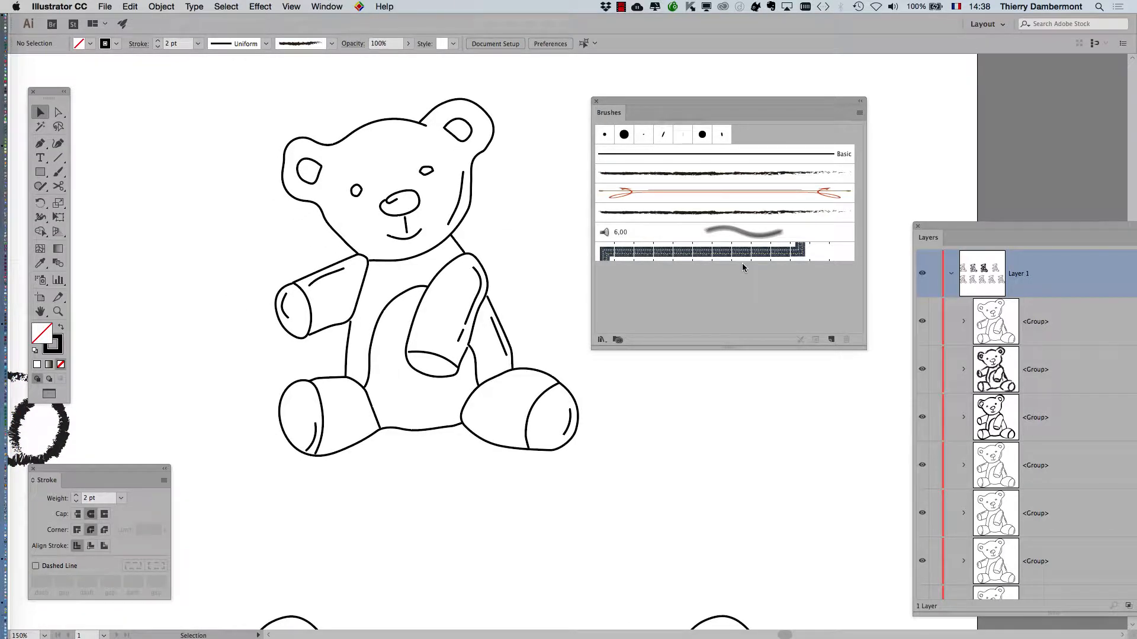
{"action": "left_click_drag", "start_coordinate": [42, 91], "coordinate": [117, 76]}
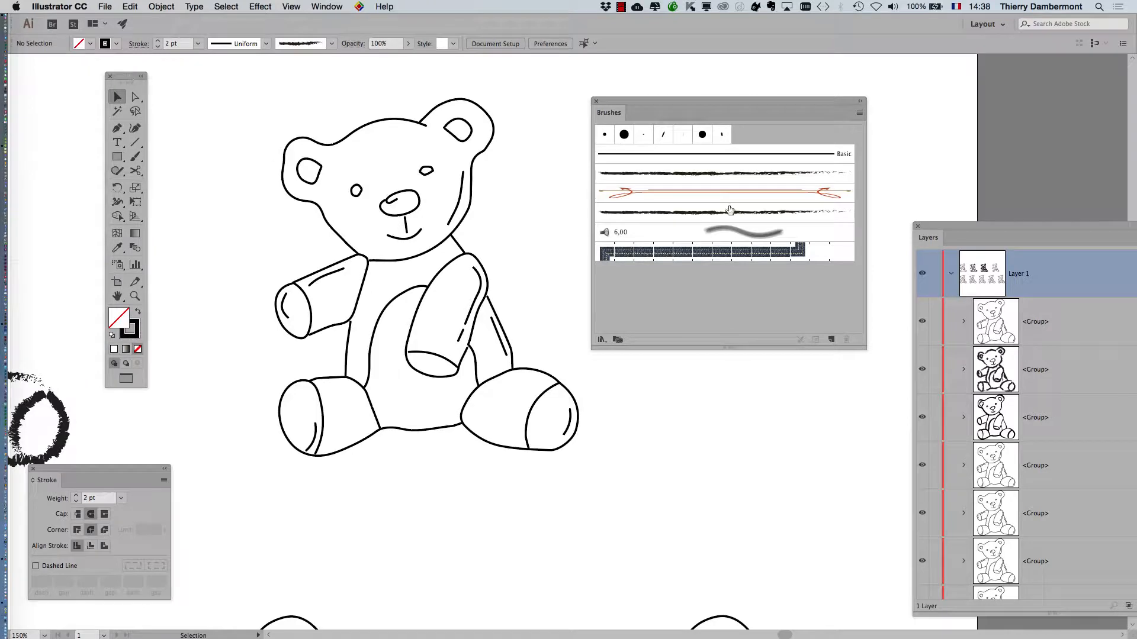
{"action": "left_click_drag", "start_coordinate": [649, 104], "coordinate": [733, 80]}
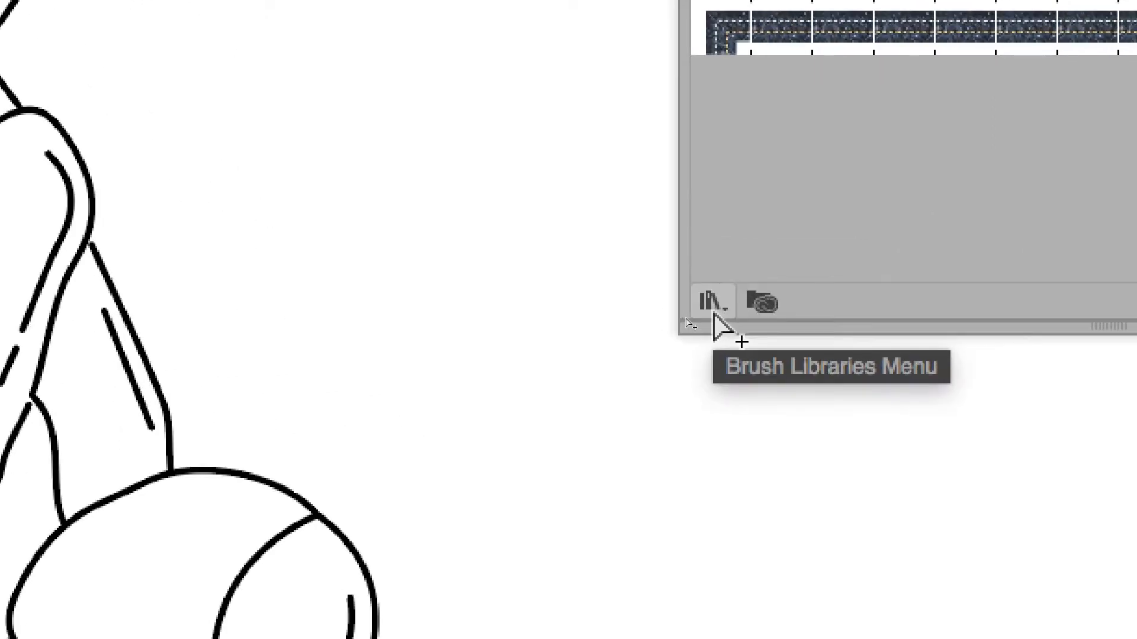
Open the Artistic > Artistic_ScrollPen library from the Brush Libraries menu.
{"action": "left_click", "coordinate": [713, 314]}
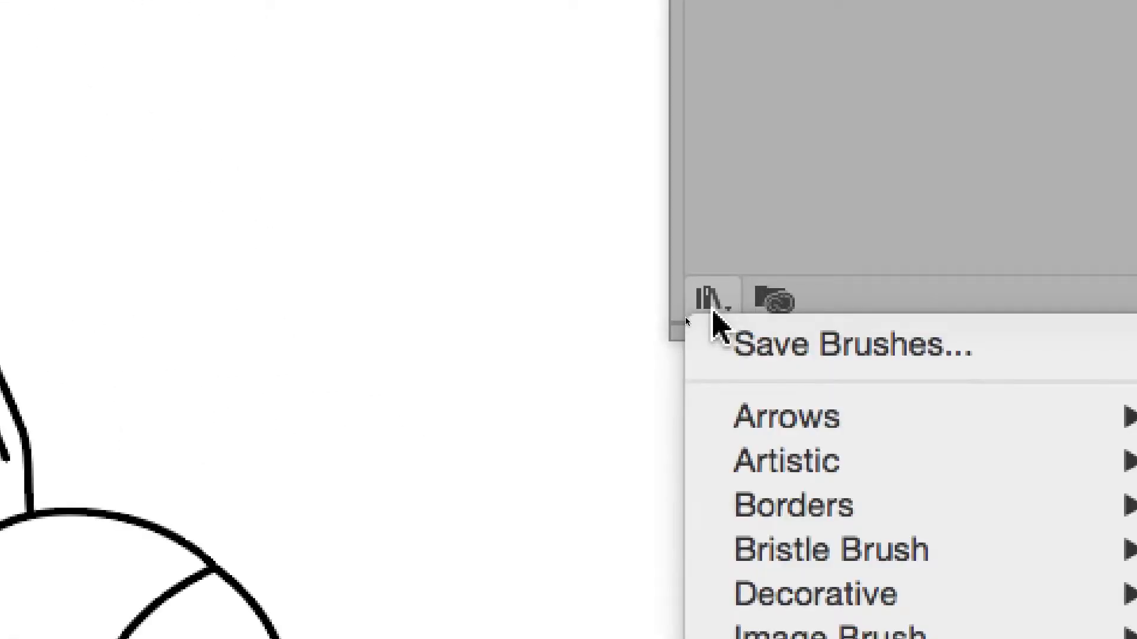
{"action": "mouse_move", "coordinate": [909, 461]}
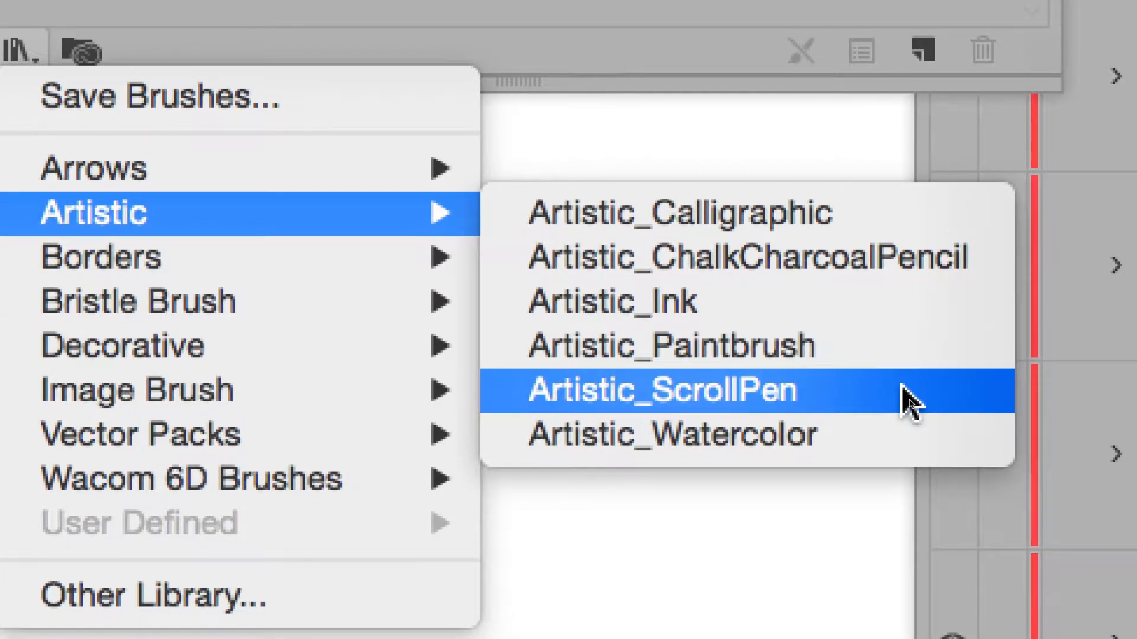
{"action": "left_click", "coordinate": [909, 400]}
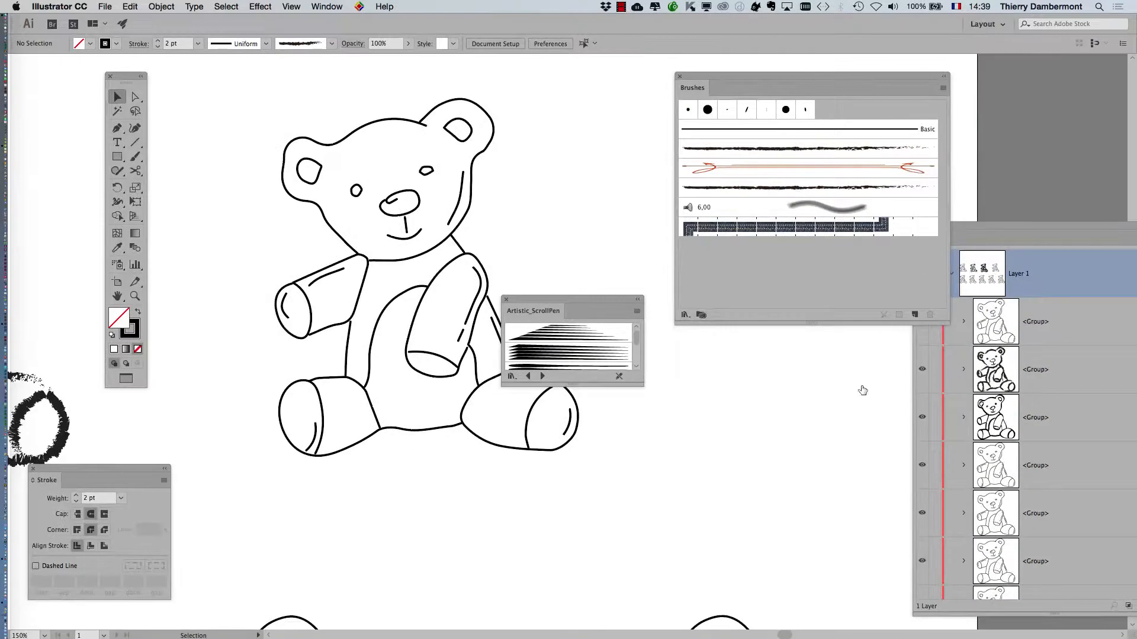
Move and enlarge the library panel at the left, switching it to Artistic_Paintbrush.
{"action": "left_click_drag", "start_coordinate": [519, 298], "coordinate": [474, 119]}
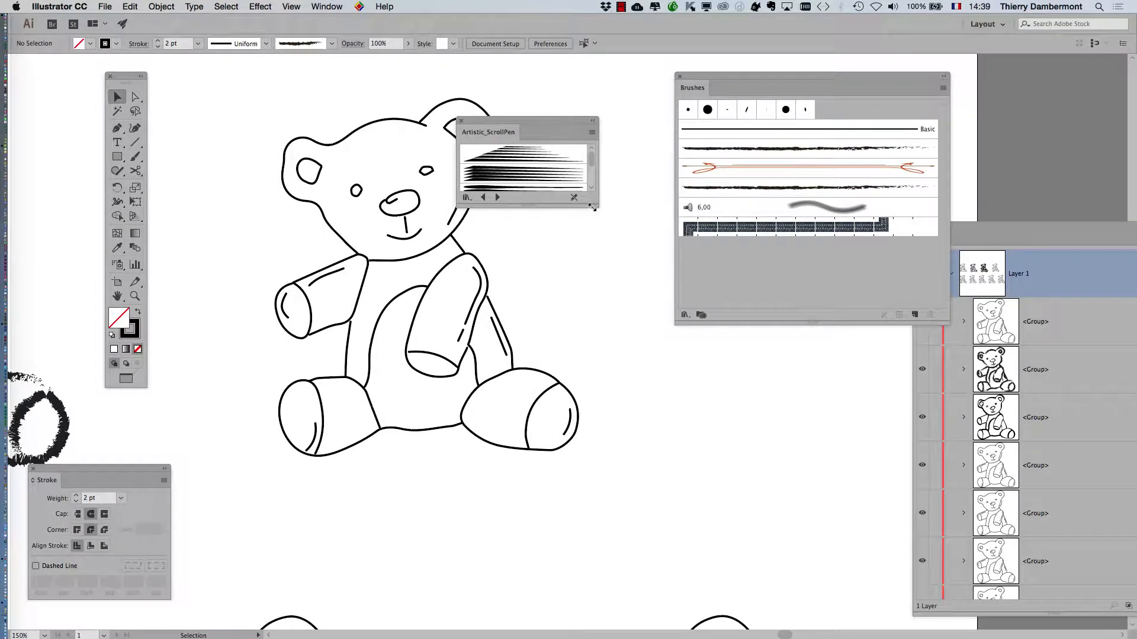
{"action": "left_click_drag", "start_coordinate": [592, 207], "coordinate": [637, 343]}
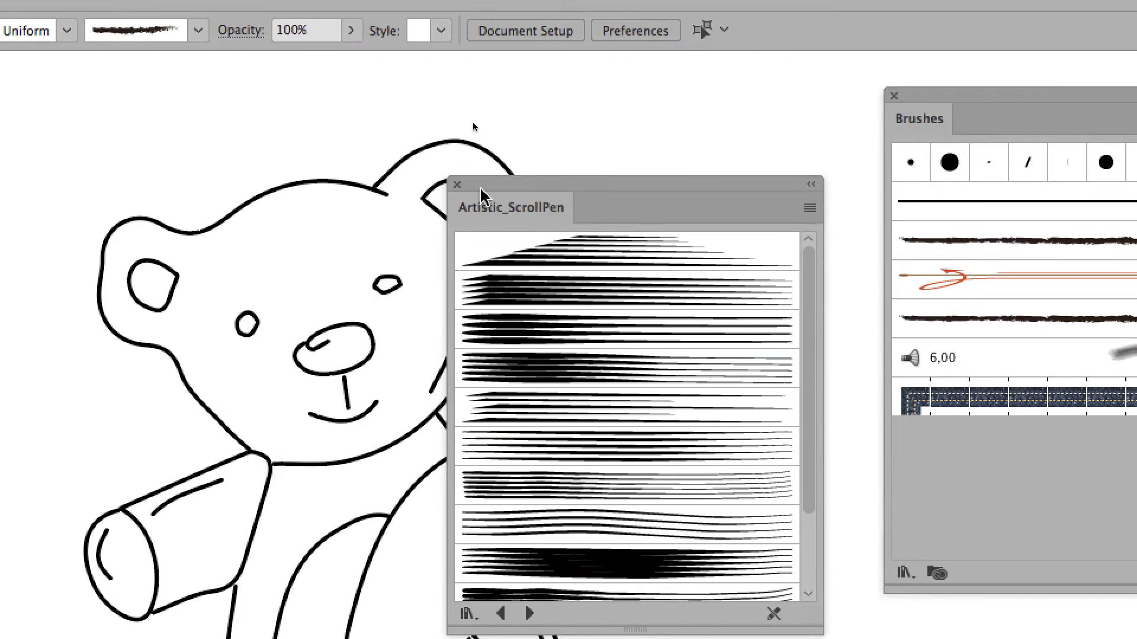
{"action": "left_click_drag", "start_coordinate": [481, 188], "coordinate": [4, 154]}
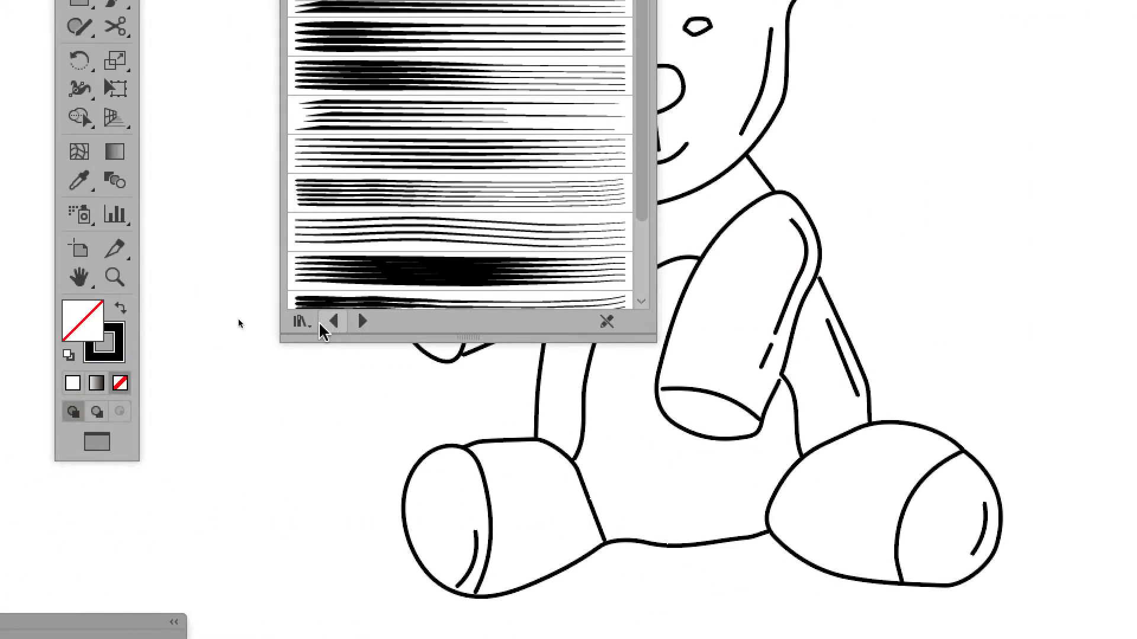
{"action": "left_click", "coordinate": [241, 326]}
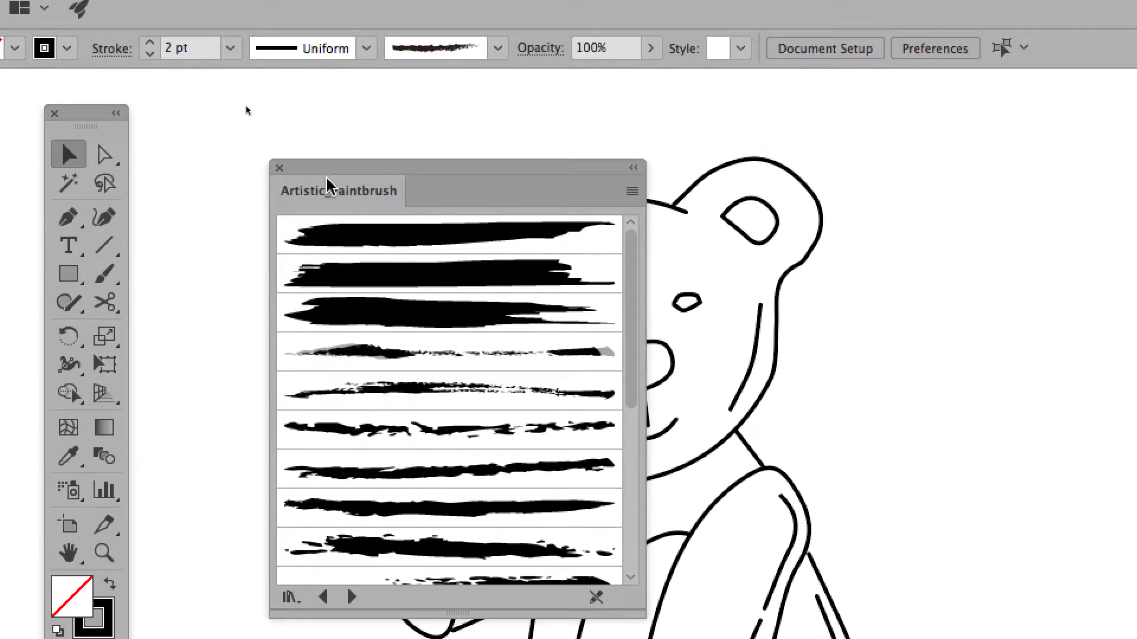
{"action": "left_click_drag", "start_coordinate": [326, 179], "coordinate": [381, 203]}
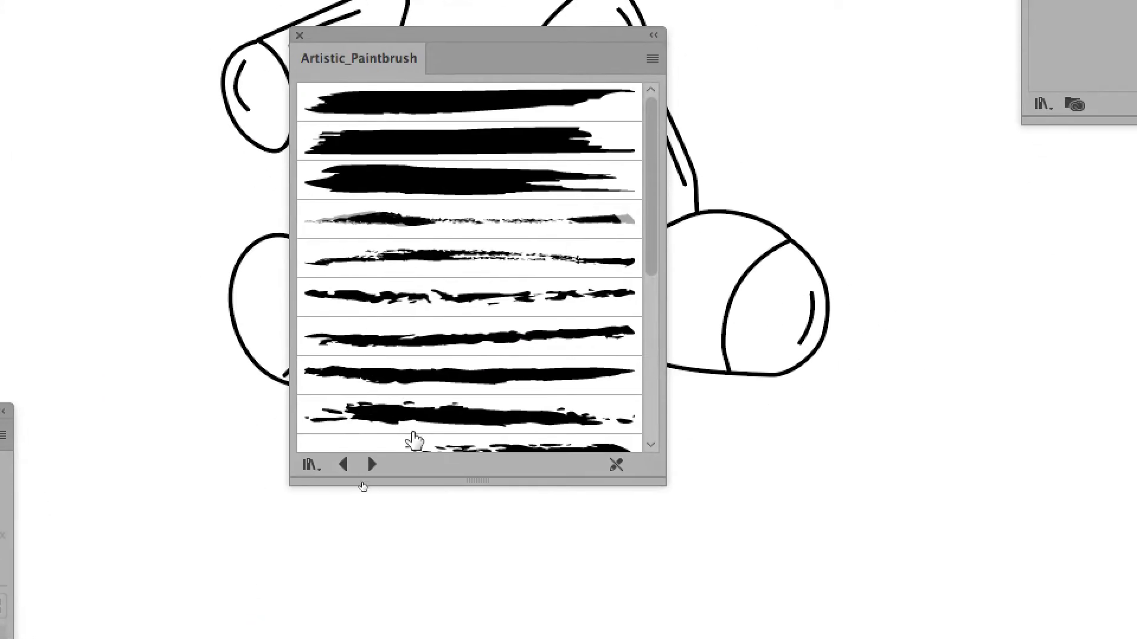
Cycle through the Watercolor, Ink and Paintbrush libraries to reach Artistic_ChalkCharcoalPencil.
{"action": "left_click", "coordinate": [403, 629]}
{"action": "left_click", "coordinate": [404, 629]}
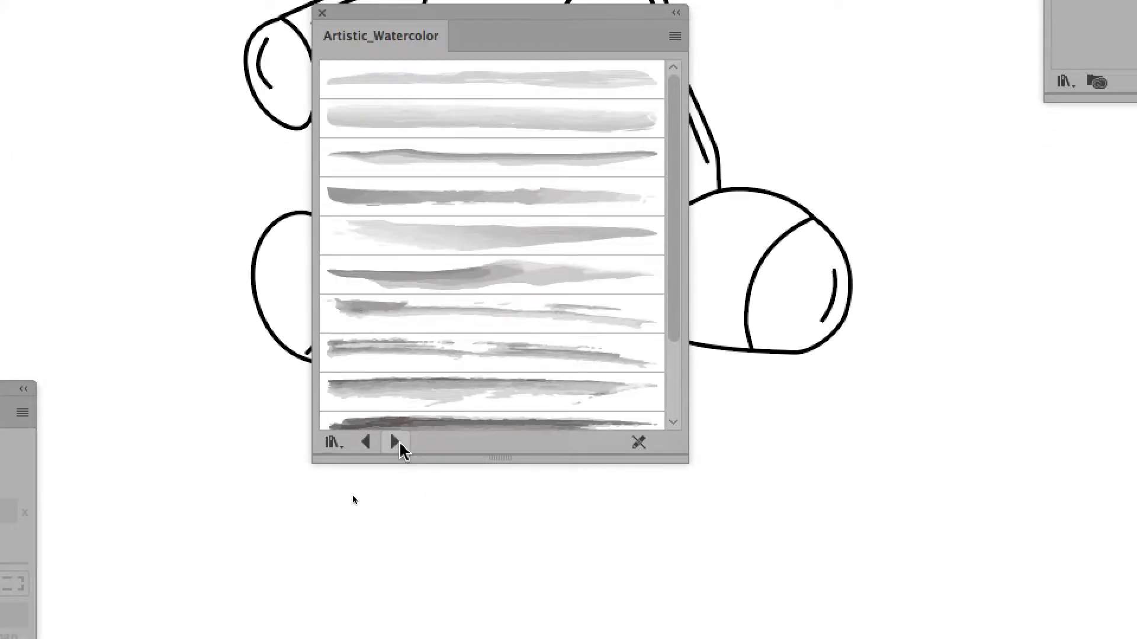
{"action": "left_click", "coordinate": [399, 444]}
{"action": "left_click", "coordinate": [364, 443]}
{"action": "left_click", "coordinate": [365, 443]}
{"action": "left_click", "coordinate": [389, 444]}
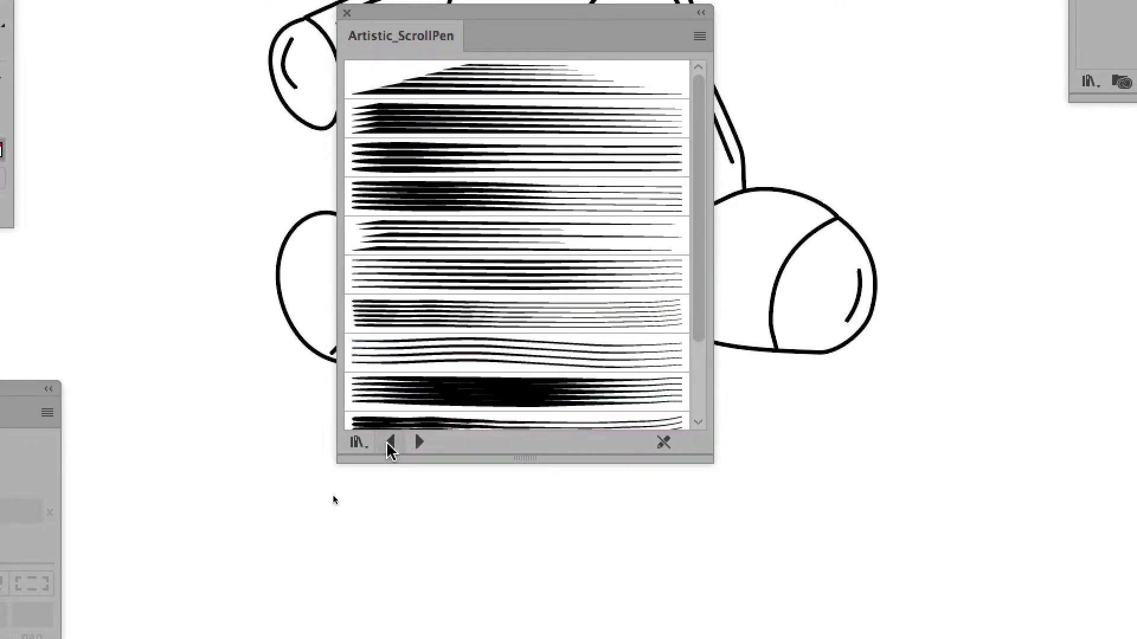
{"action": "left_click", "coordinate": [389, 444]}
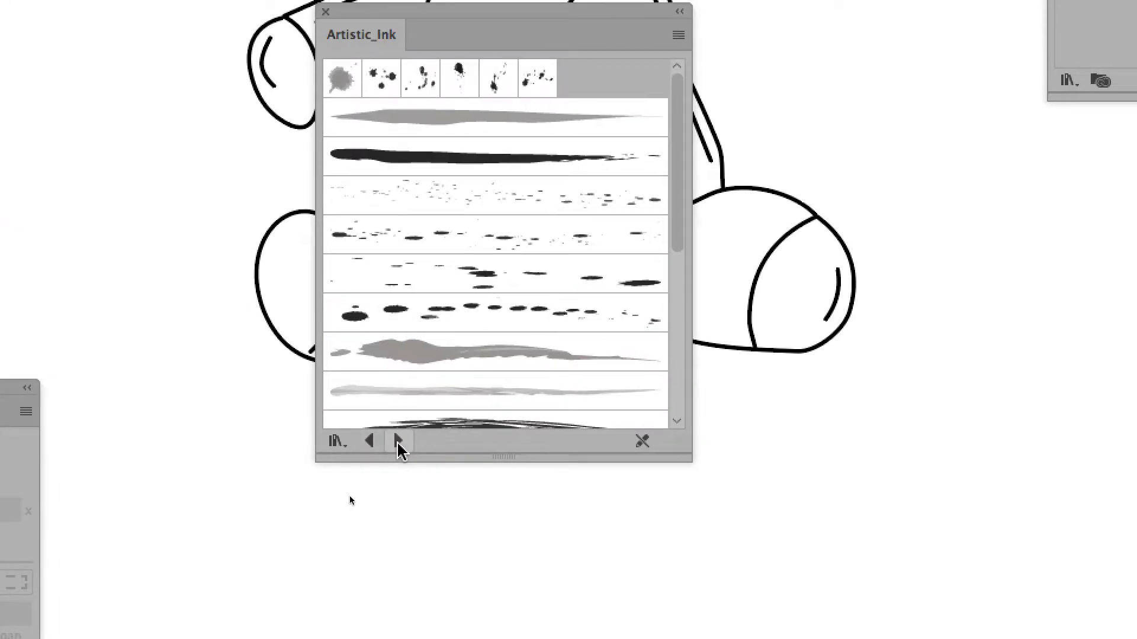
{"action": "left_click", "coordinate": [418, 443]}
{"action": "left_click", "coordinate": [390, 443]}
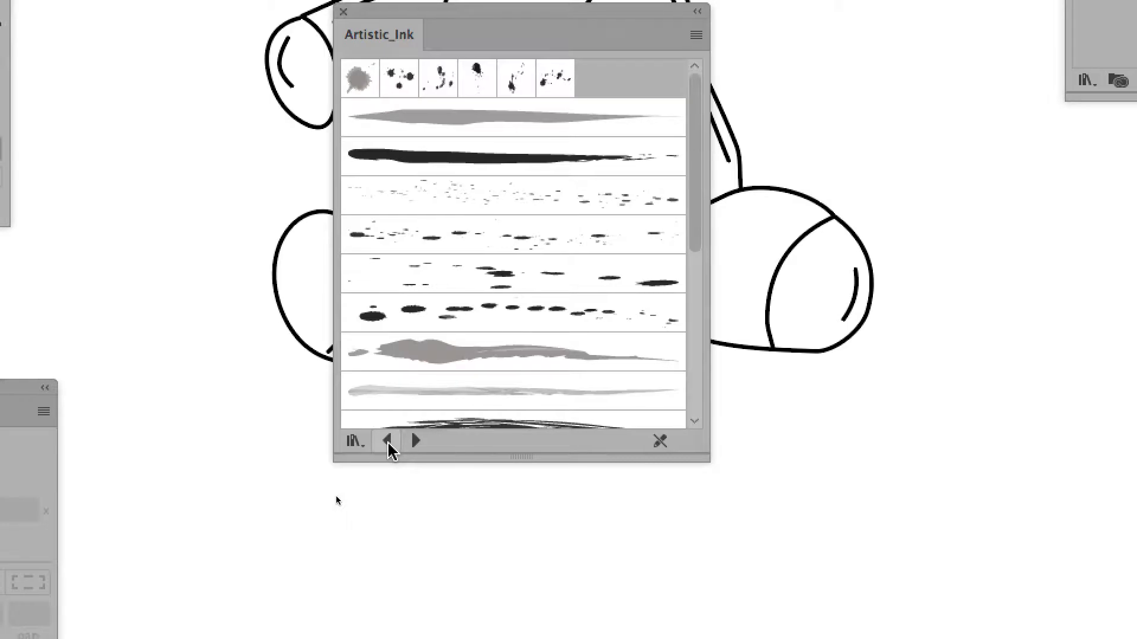
{"action": "left_click", "coordinate": [387, 443]}
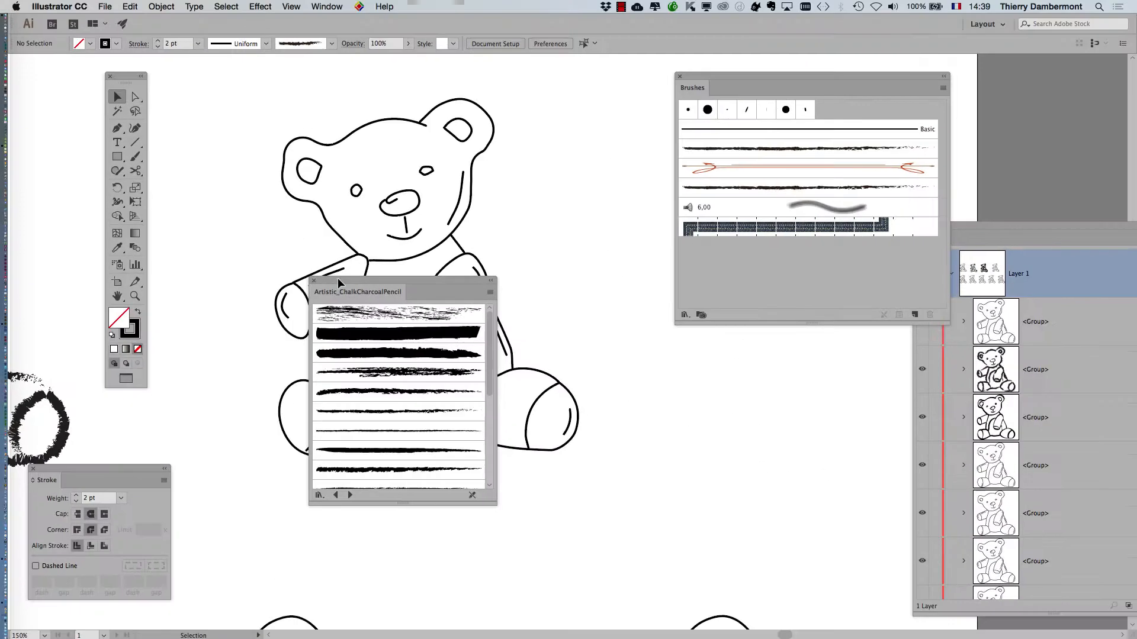
Select the top bear group and apply the first chalk-charcoal brush at 1 pt.
{"action": "mouse_move", "coordinate": [390, 296]}
{"action": "left_mouse_down"}
{"action": "mouse_move", "coordinate": [414, 296]}
{"action": "mouse_move", "coordinate": [861, 26]}
{"action": "left_mouse_up"}
{"action": "left_click_drag", "start_coordinate": [354, 154], "coordinate": [357, 156]}
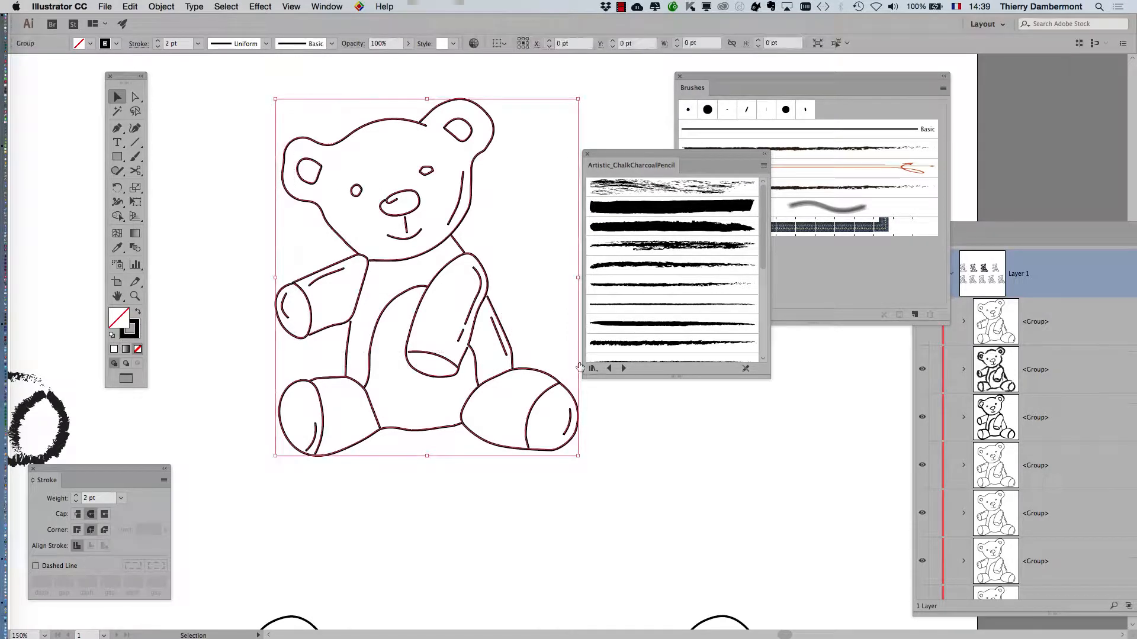
{"action": "left_click", "coordinate": [634, 194]}
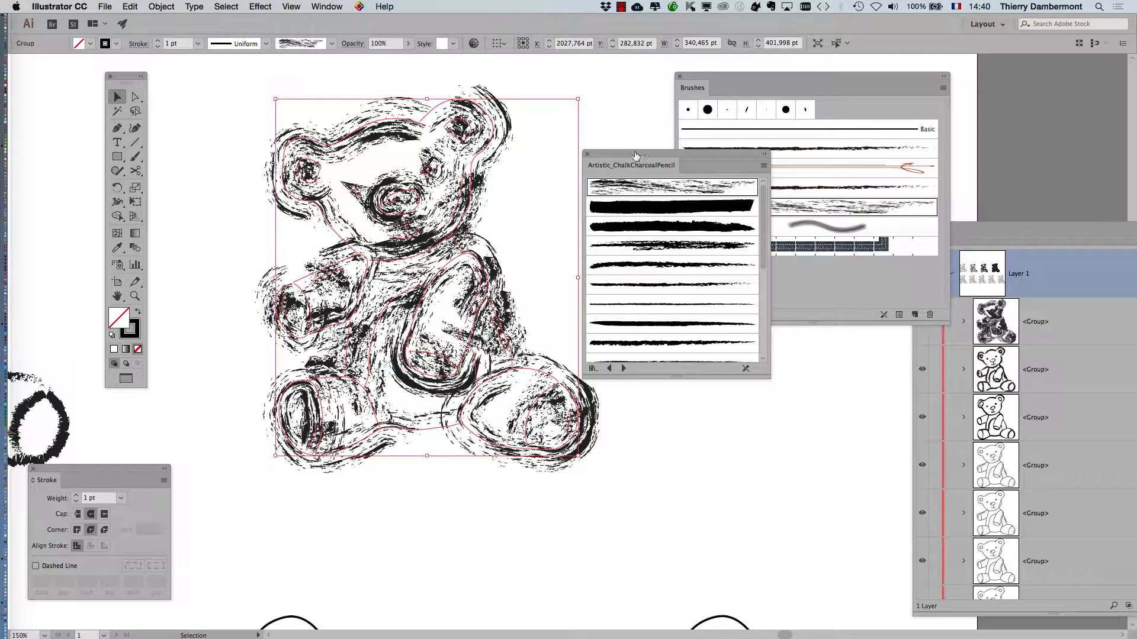
{"action": "mouse_move", "coordinate": [635, 155]}
{"action": "left_mouse_down"}
{"action": "mouse_move", "coordinate": [609, 202]}
{"action": "mouse_move", "coordinate": [710, 351]}
{"action": "left_mouse_up"}
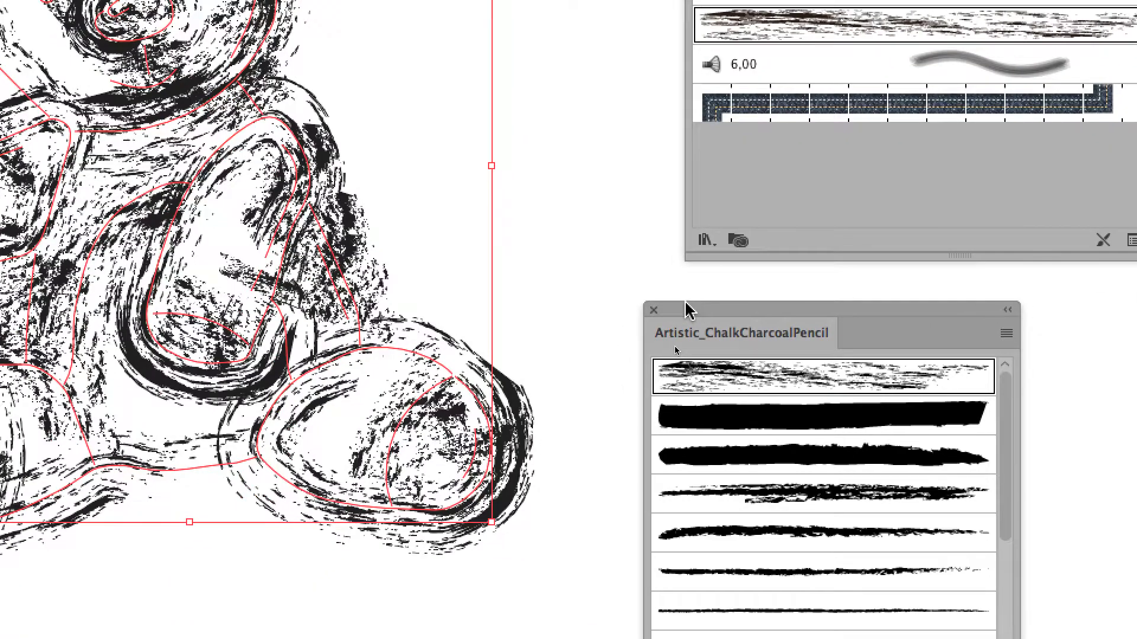
{"action": "mouse_move", "coordinate": [686, 307]}
{"action": "left_mouse_down"}
{"action": "mouse_move", "coordinate": [546, 247]}
{"action": "mouse_move", "coordinate": [510, 209]}
{"action": "mouse_move", "coordinate": [553, 220]}
{"action": "mouse_move", "coordinate": [624, 306]}
{"action": "mouse_move", "coordinate": [670, 312]}
{"action": "left_mouse_up"}
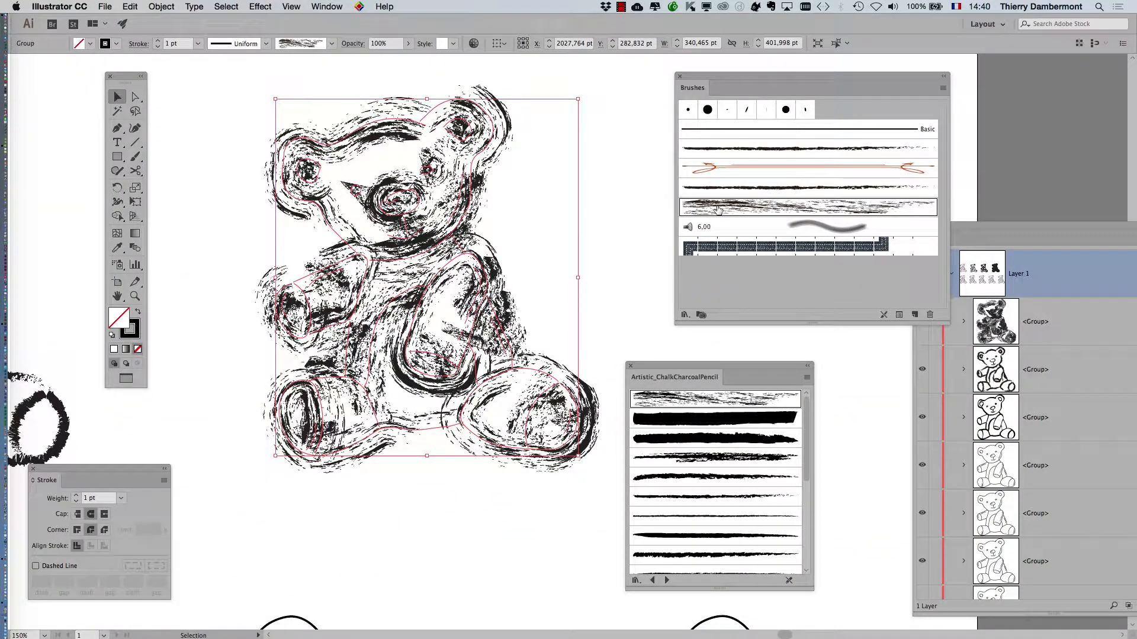
Set the Chalk brush width to 48% and apply it to the bear's existing strokes.
{"action": "double_click", "coordinate": [723, 210]}
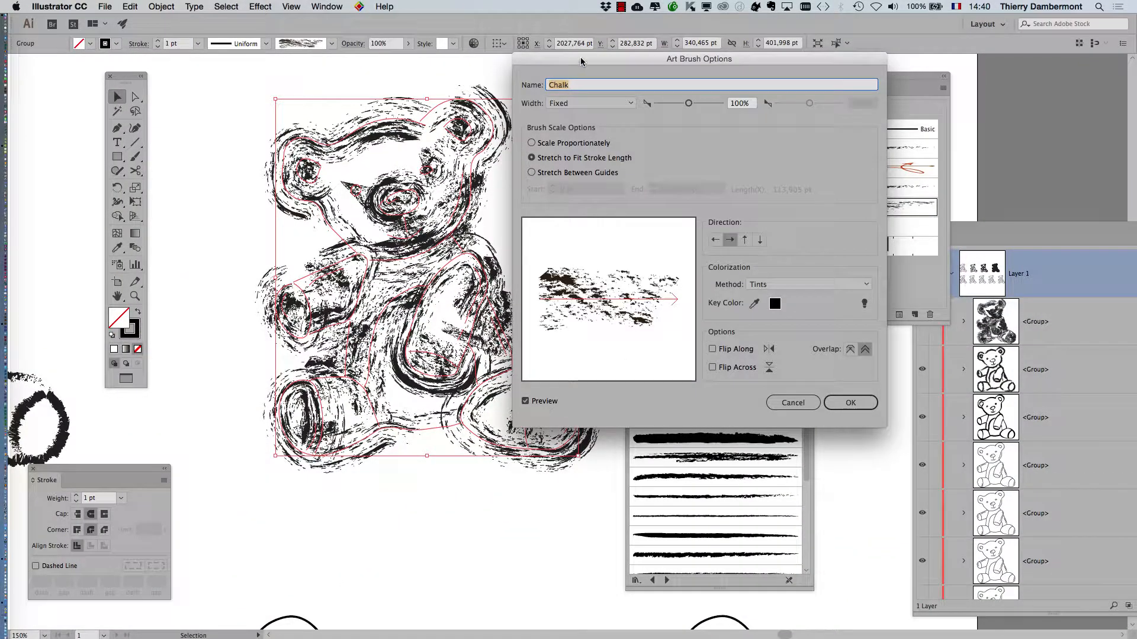
{"action": "left_click_drag", "start_coordinate": [580, 57], "coordinate": [702, 105]}
{"action": "left_click_drag", "start_coordinate": [799, 150], "coordinate": [793, 149]}
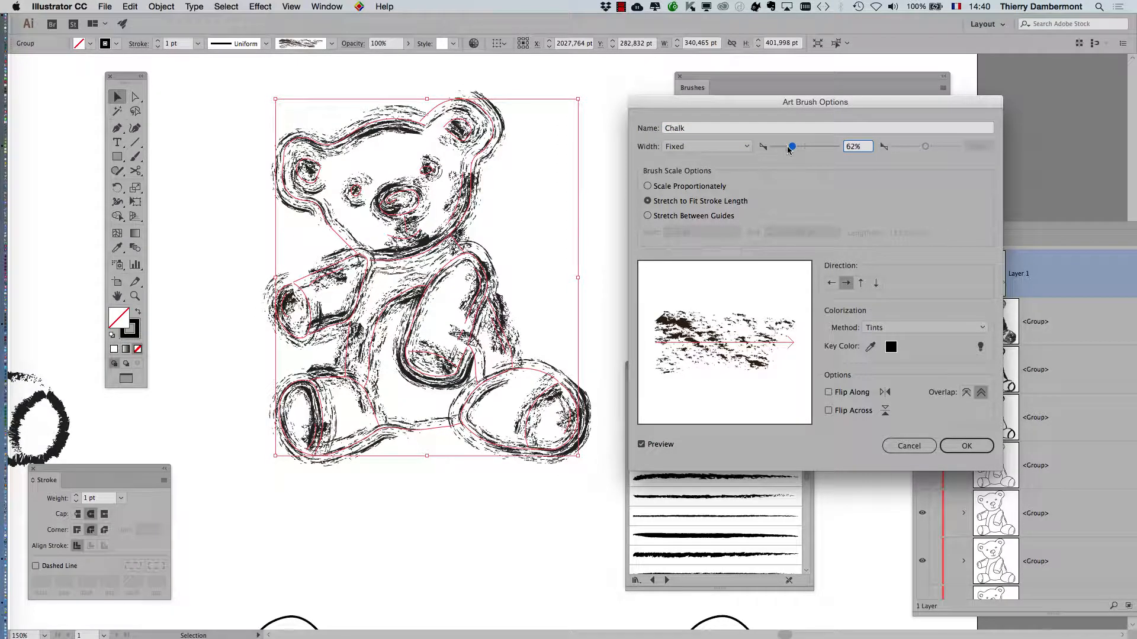
{"action": "left_click", "coordinate": [966, 445]}
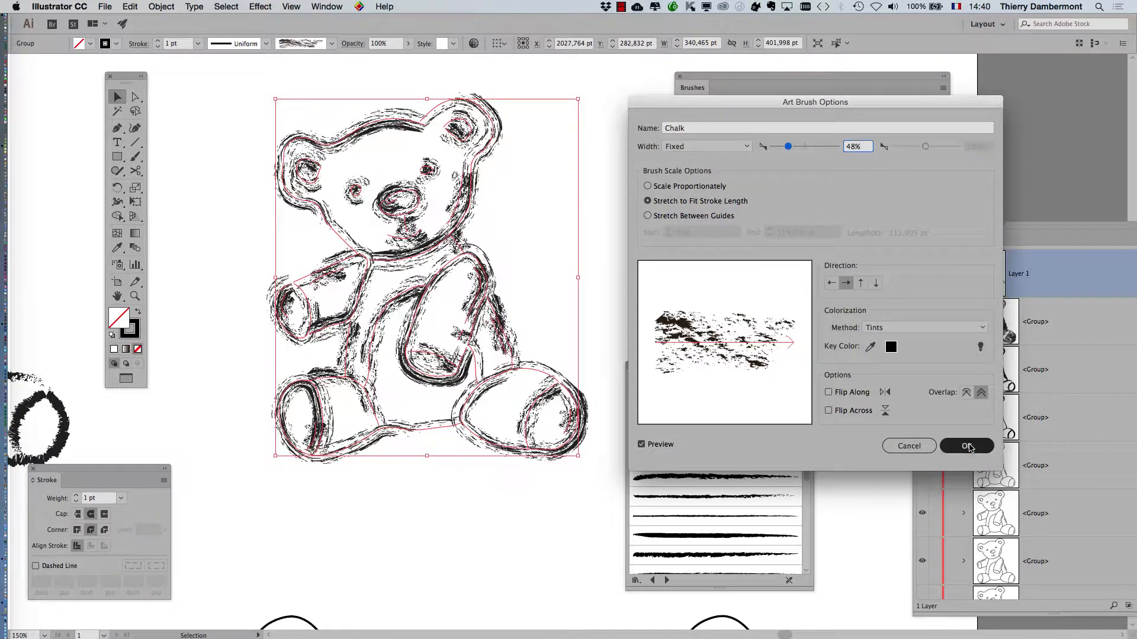
{"action": "left_click", "coordinate": [779, 307]}
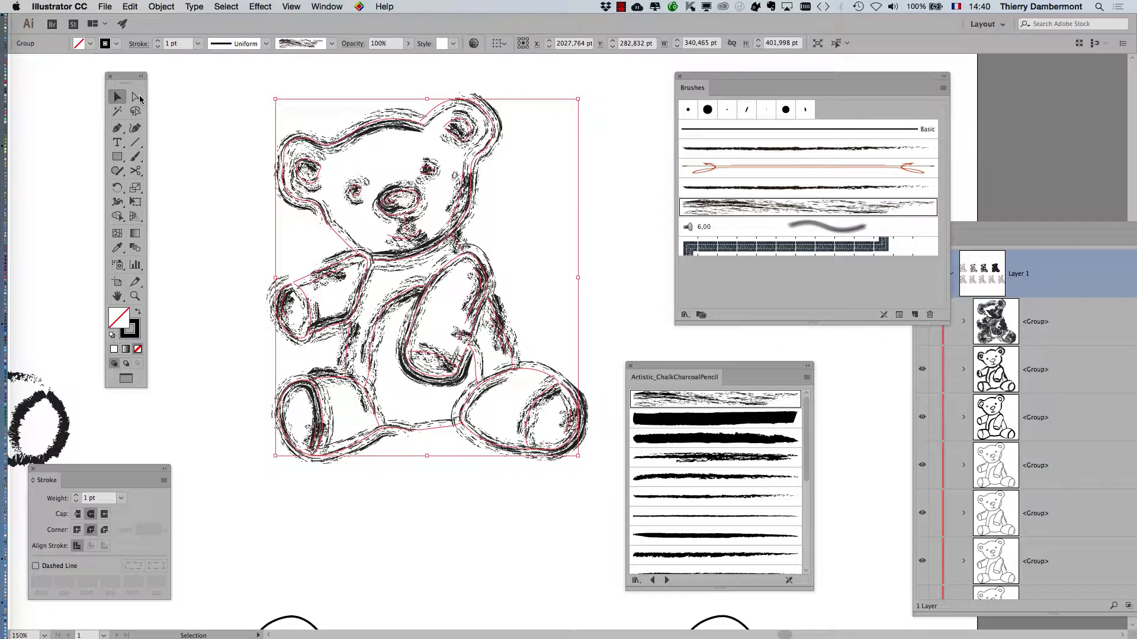
Select both eyes, nose, muzzle line and mouth paths and apply a chalk brush to them.
{"action": "left_click", "coordinate": [136, 97]}
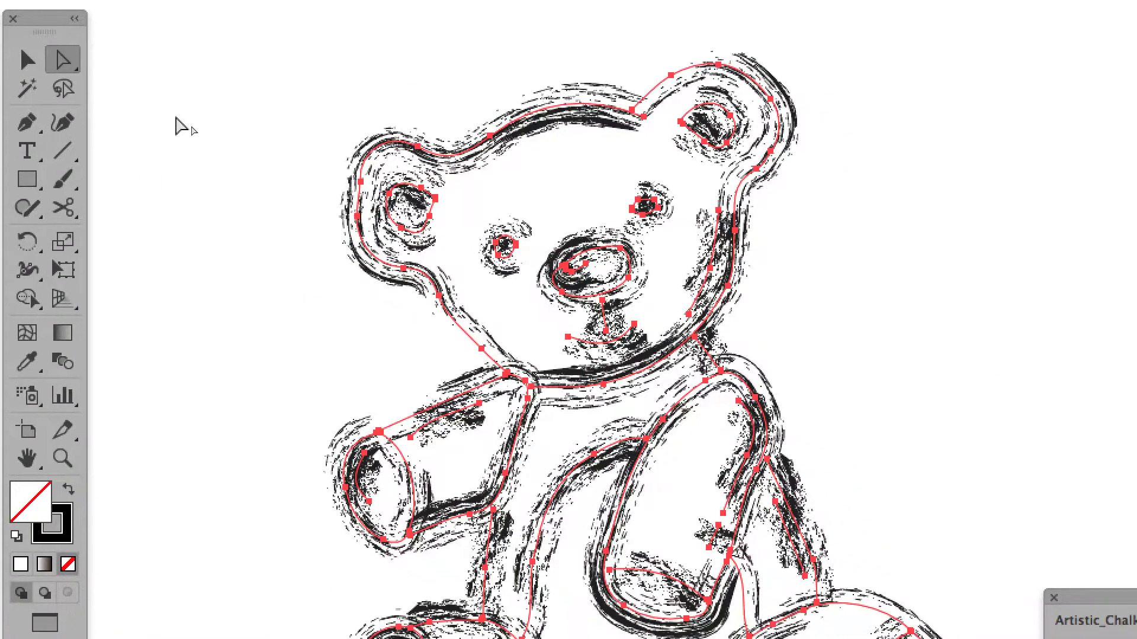
{"action": "left_click", "coordinate": [245, 165]}
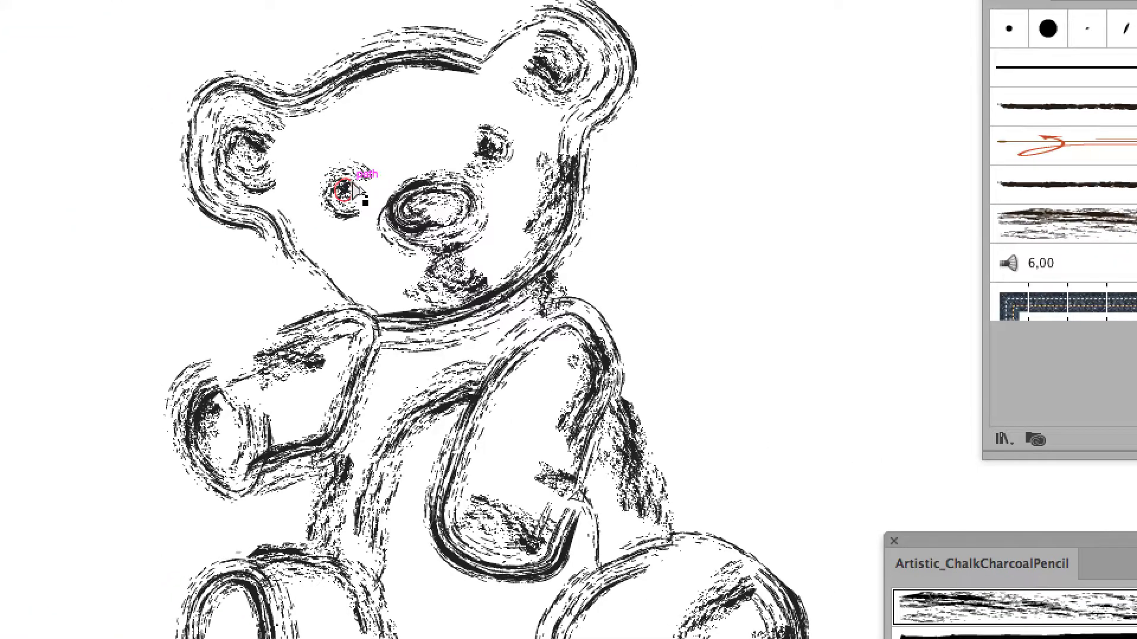
{"action": "left_click", "coordinate": [643, 308]}
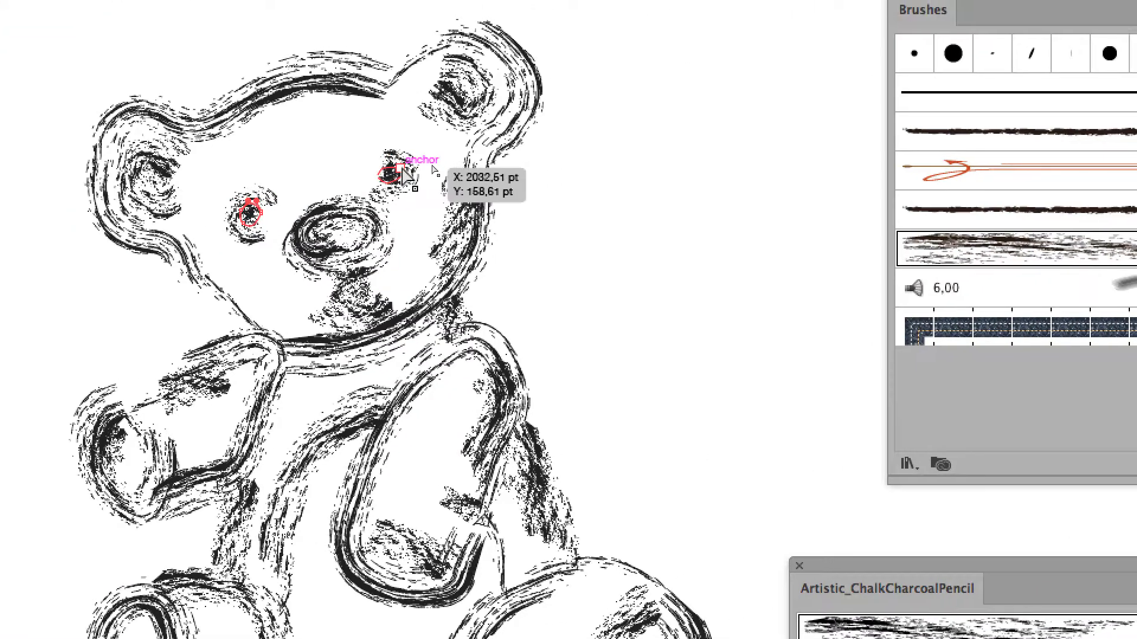
{"action": "left_click", "coordinate": [401, 168], "text": "shift"}
{"action": "left_click", "coordinate": [373, 229], "text": "shift"}
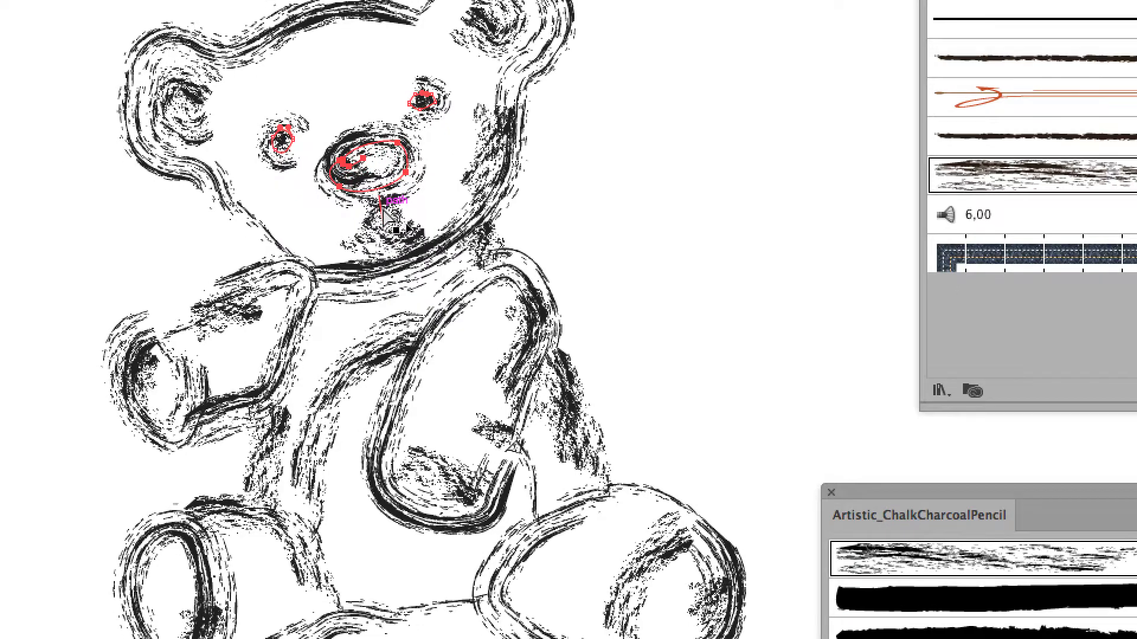
{"action": "left_click", "coordinate": [368, 247], "text": "shift"}
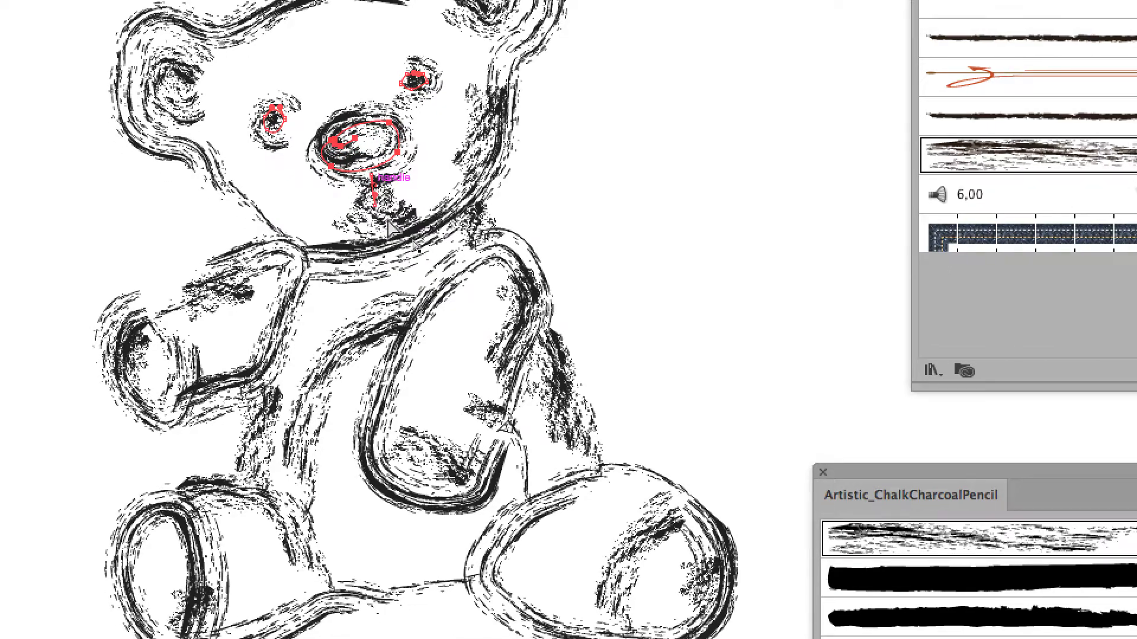
{"action": "left_click", "coordinate": [388, 220], "text": "shift"}
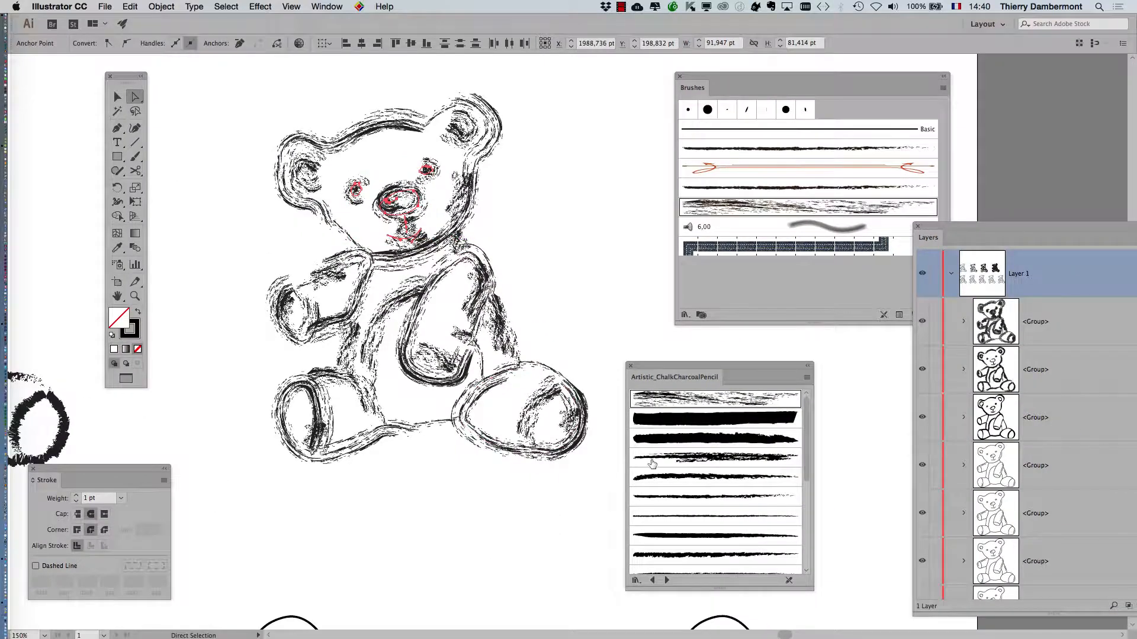
{"action": "left_click", "coordinate": [653, 458]}
{"action": "key", "text": "super+equal"}
{"action": "key", "text": "super+equal"}
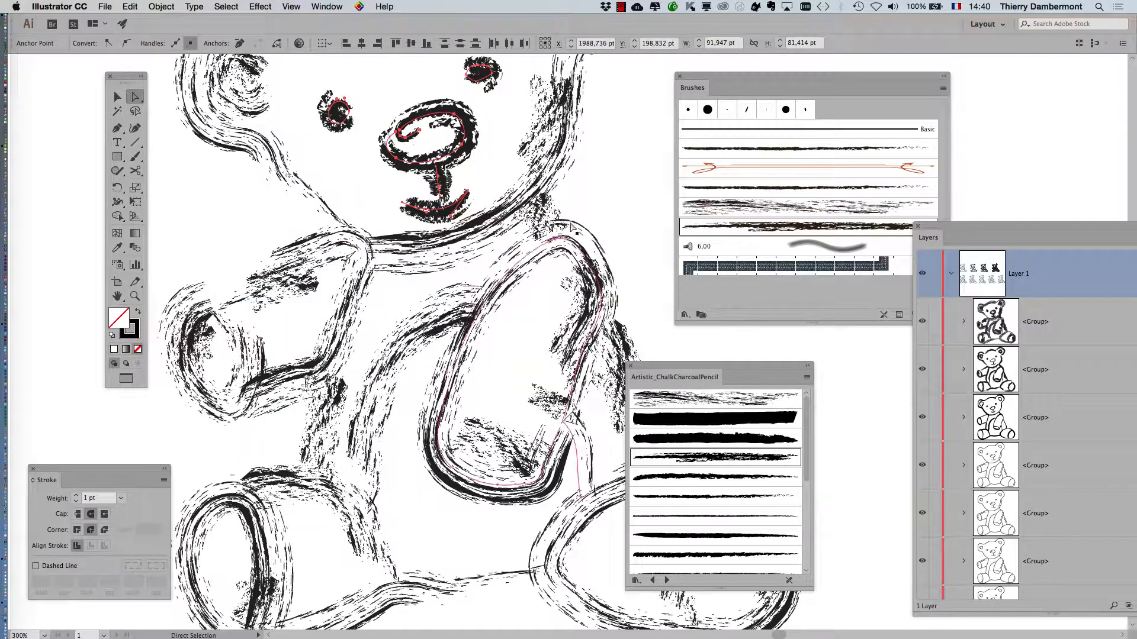
Set Chalk – Scribble width to 67%, update the face strokes, then zoom back to 100%.
{"action": "double_click", "coordinate": [754, 230]}
{"action": "left_click", "coordinate": [794, 147]}
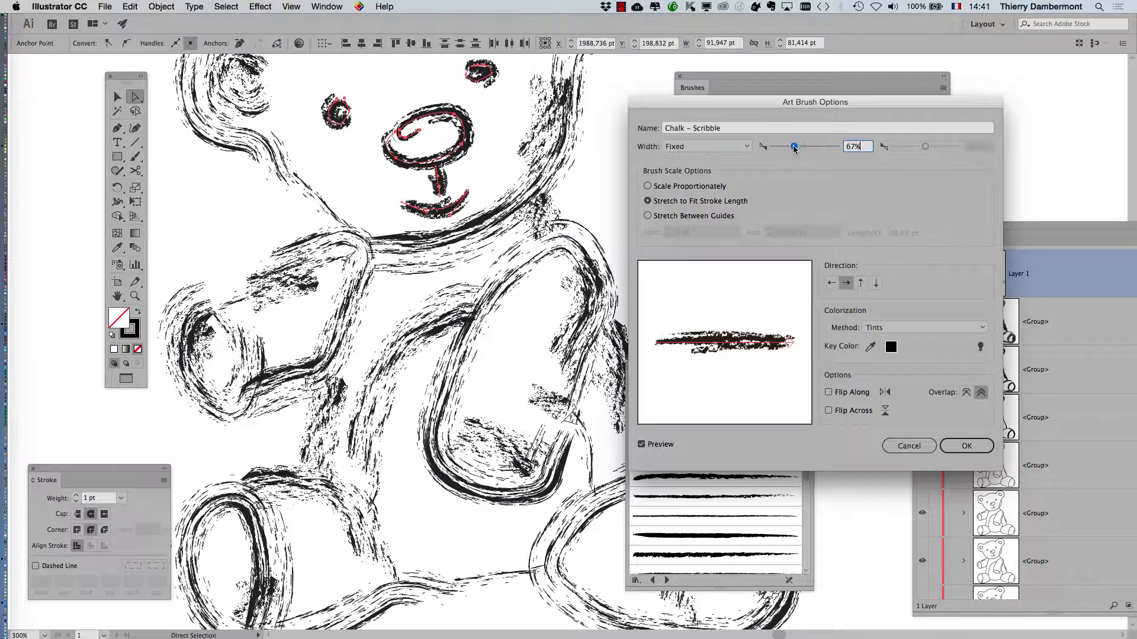
{"action": "left_click", "coordinate": [965, 446]}
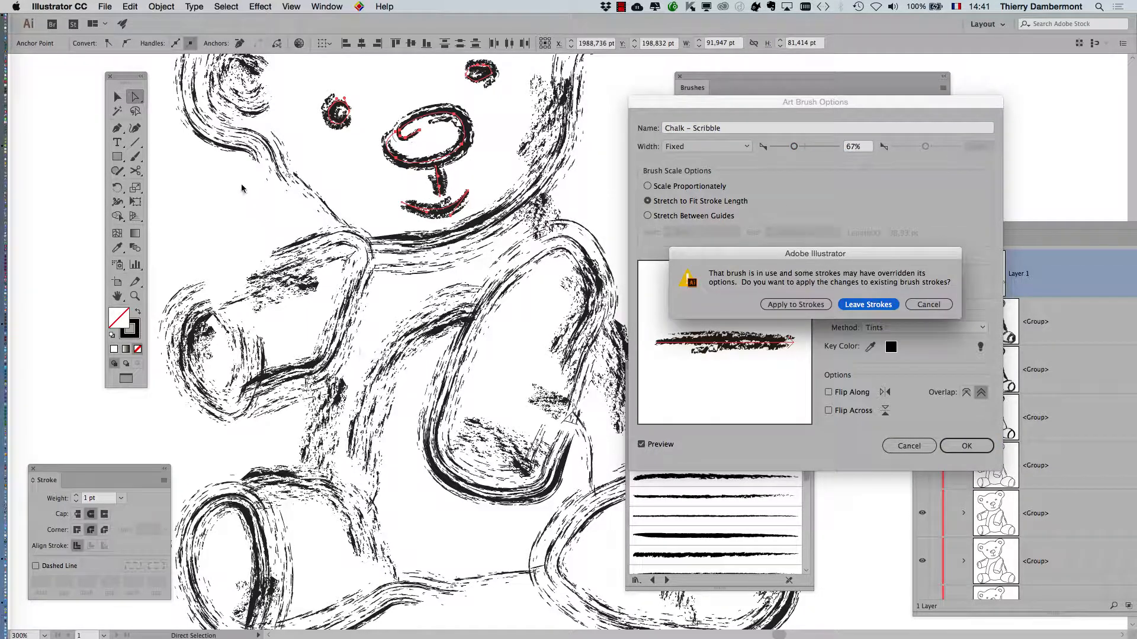
{"action": "left_click", "coordinate": [796, 304]}
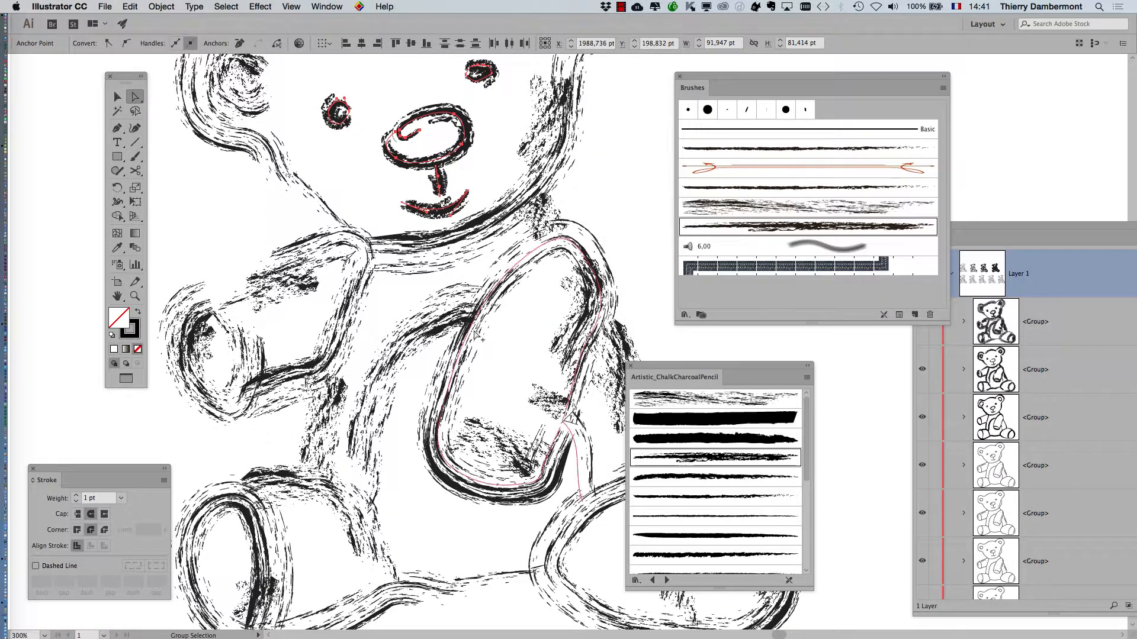
{"action": "key", "text": "super+1"}
{"action": "scroll", "coordinate": [384, 384], "scroll_direction": "down", "scroll_amount": 10}
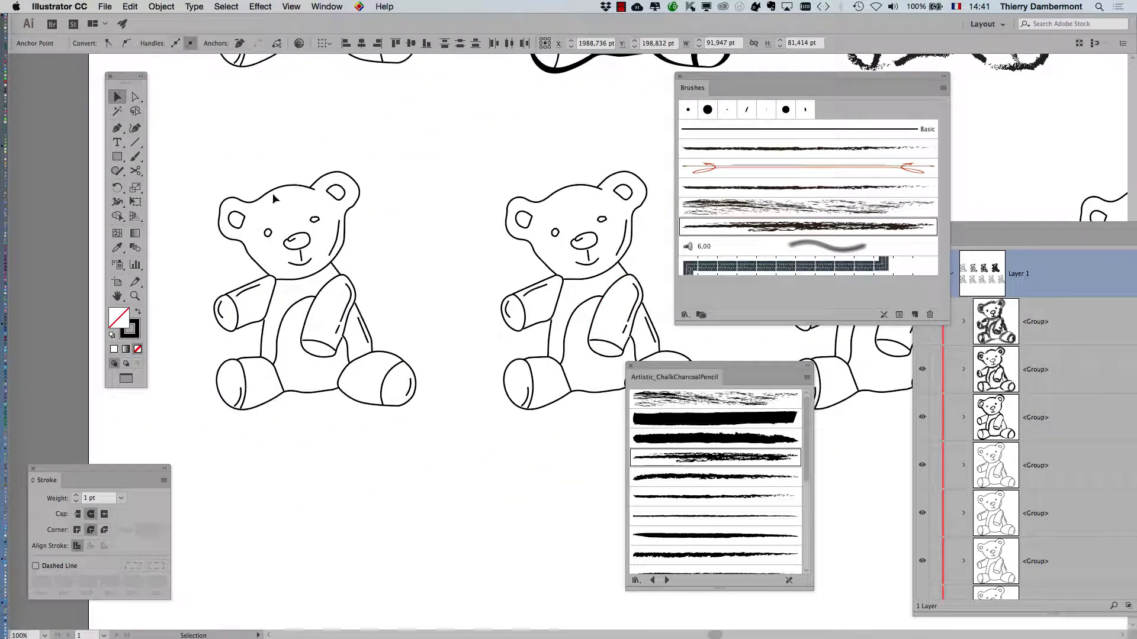
Select the lower-left bear and stroke it with Charcoal - Varied, then Charcoal - Rough.
{"action": "left_click", "coordinate": [273, 190]}
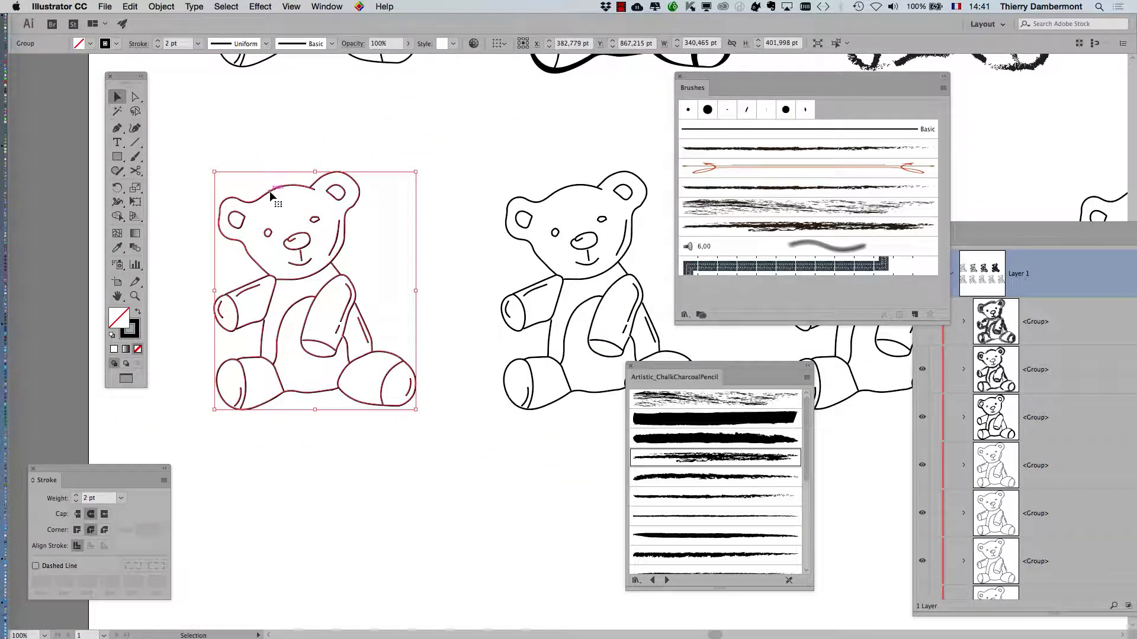
{"action": "left_click_drag", "start_coordinate": [640, 372], "coordinate": [442, 131]}
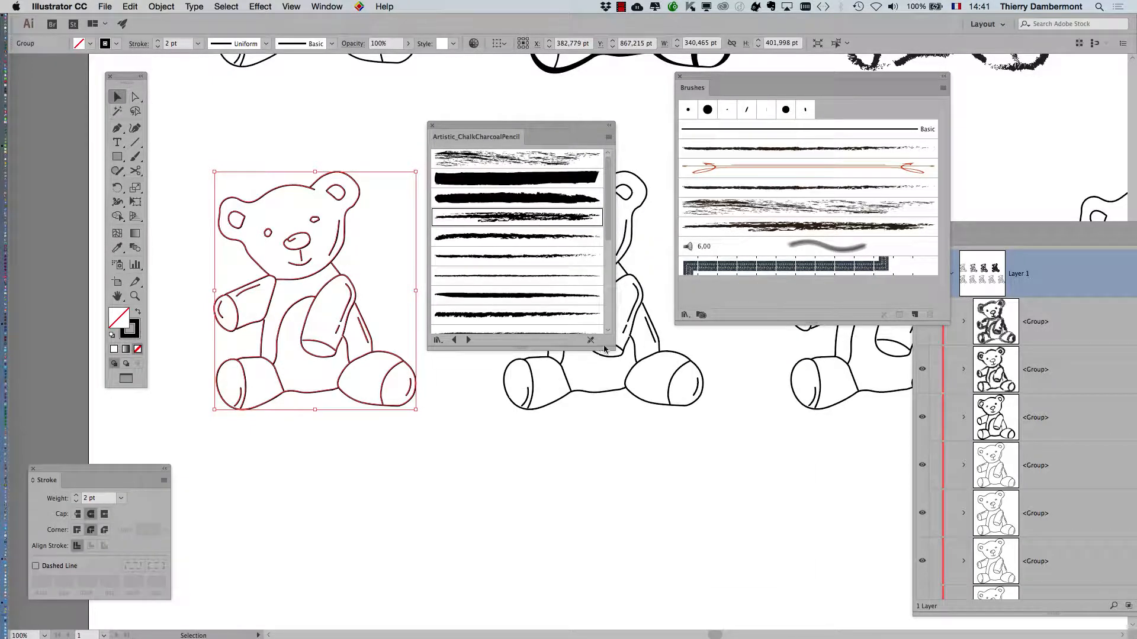
{"action": "left_click_drag", "start_coordinate": [608, 343], "coordinate": [663, 530]}
{"action": "left_click", "coordinate": [521, 433]}
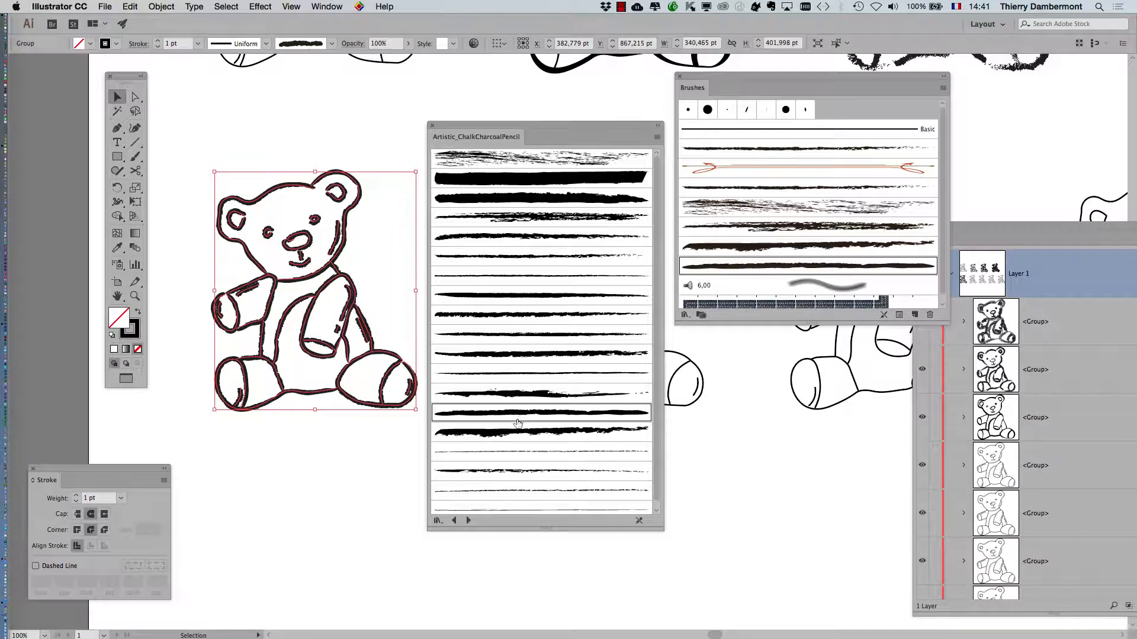
{"action": "left_click", "coordinate": [501, 397]}
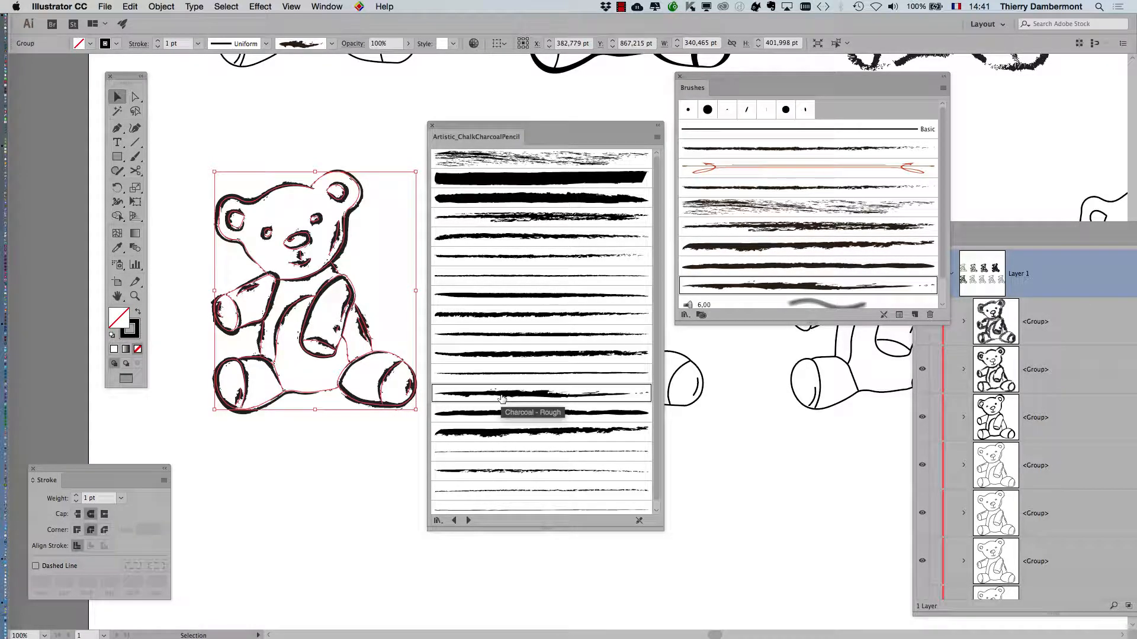
{"action": "mouse_move", "coordinate": [534, 125]}
{"action": "left_mouse_down"}
{"action": "mouse_move", "coordinate": [515, 226]}
{"action": "mouse_move", "coordinate": [768, 382]}
{"action": "left_mouse_up"}
{"action": "key", "text": "space"}
{"action": "left_click_drag", "start_coordinate": [504, 309], "coordinate": [296, 270]}
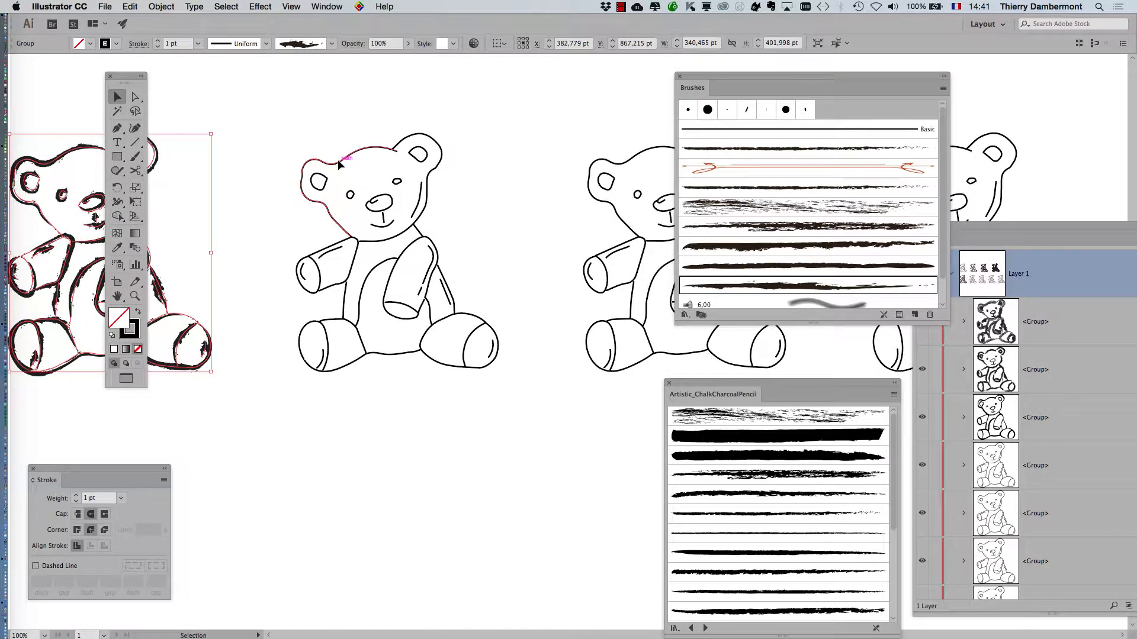
Select the middle outline bear and move the brush library panels off the bears.
{"action": "left_click", "coordinate": [338, 164]}
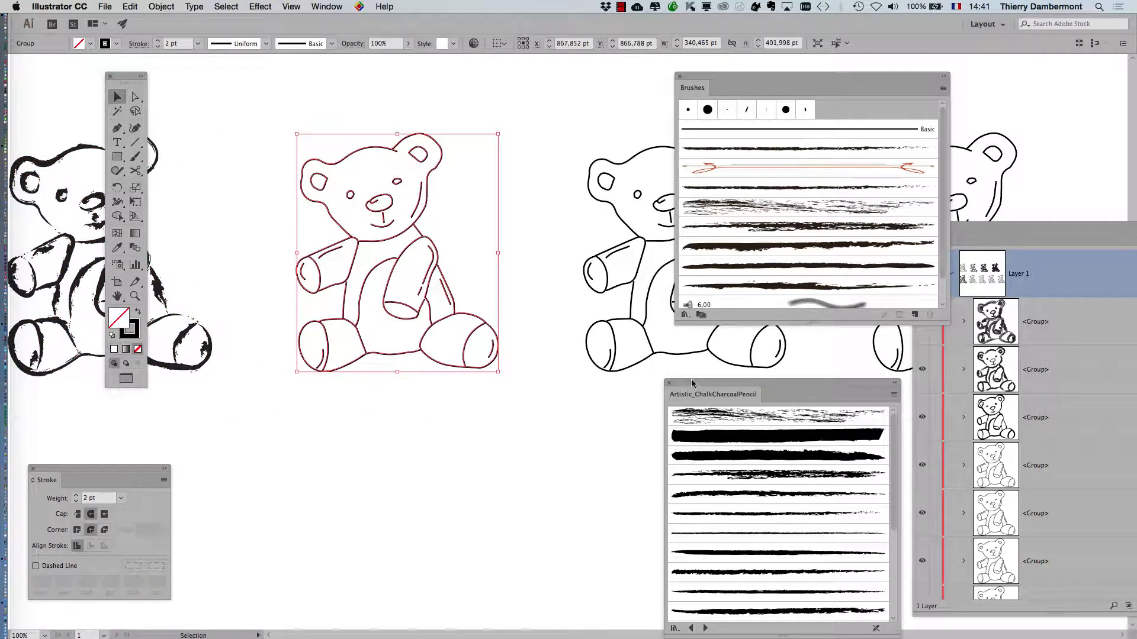
{"action": "left_click_drag", "start_coordinate": [691, 382], "coordinate": [571, 160]}
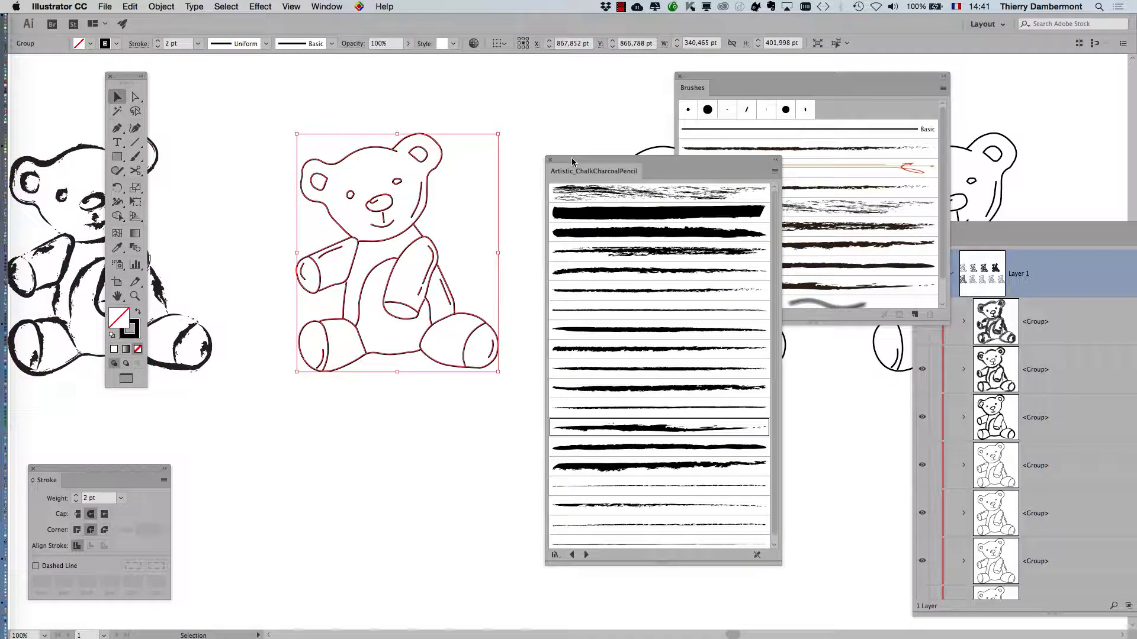
{"action": "scroll", "coordinate": [717, 452], "scroll_direction": "down", "scroll_amount": 1}
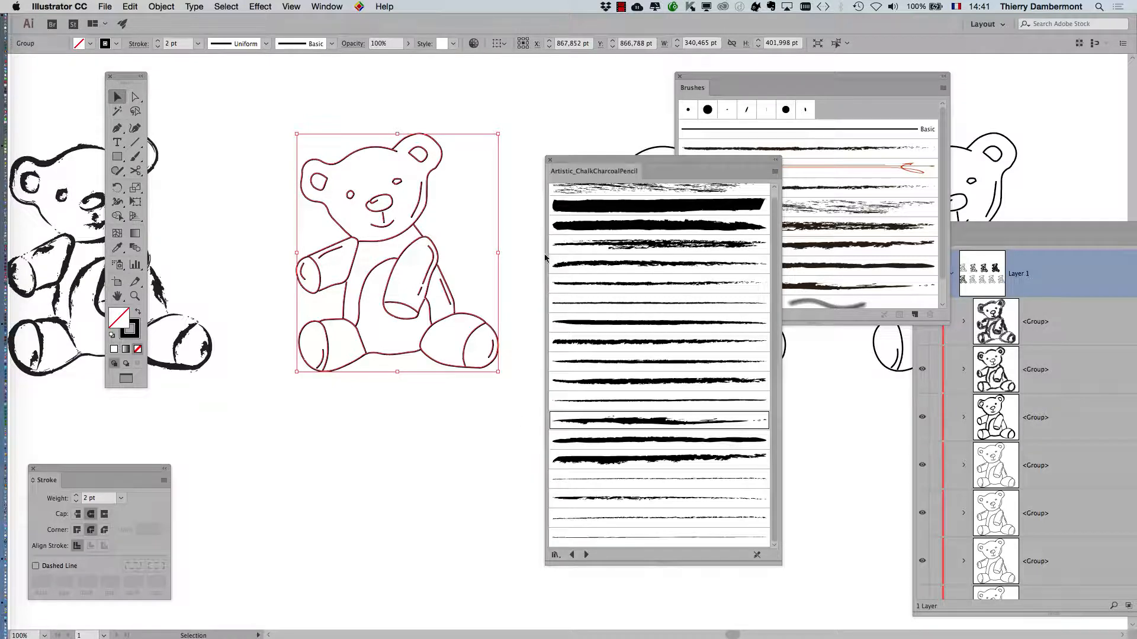
{"action": "mouse_move", "coordinate": [576, 160]}
{"action": "left_mouse_down"}
{"action": "mouse_move", "coordinate": [539, 197]}
{"action": "mouse_move", "coordinate": [473, 378]}
{"action": "left_mouse_up"}
{"action": "scroll", "coordinate": [365, 331], "scroll_direction": "down", "scroll_amount": 1}
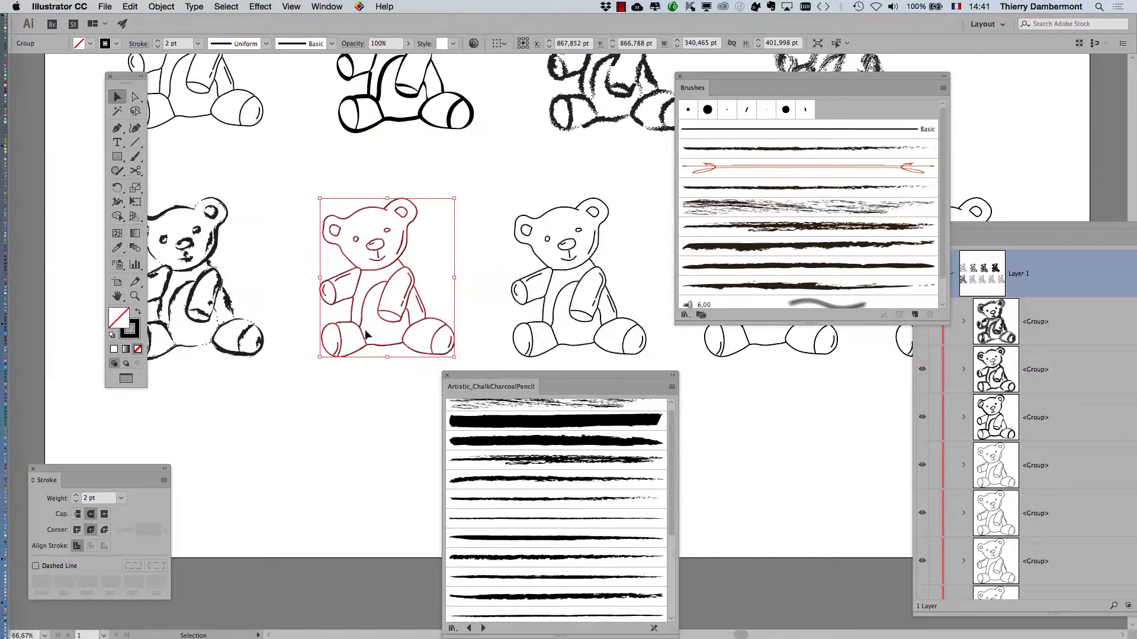
{"action": "mouse_move", "coordinate": [469, 235]}
{"action": "left_mouse_down"}
{"action": "mouse_move", "coordinate": [909, 159]}
{"action": "mouse_move", "coordinate": [870, 245]}
{"action": "mouse_move", "coordinate": [772, 275]}
{"action": "mouse_move", "coordinate": [719, 382]}
{"action": "left_mouse_up"}
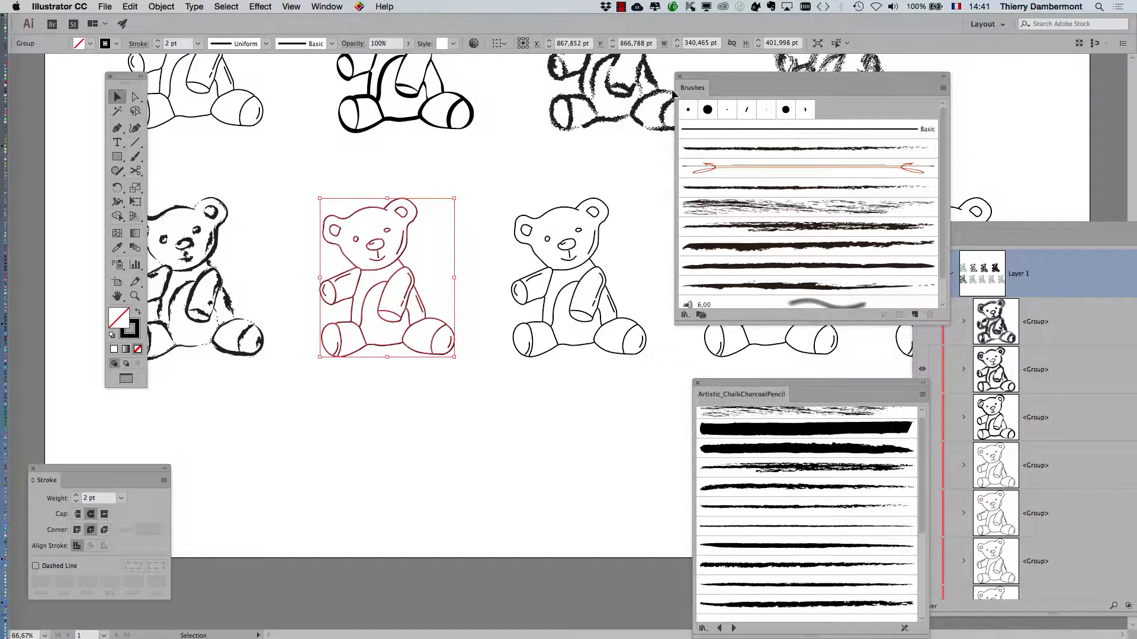
{"action": "mouse_move", "coordinate": [704, 78]}
{"action": "left_mouse_down"}
{"action": "mouse_move", "coordinate": [329, 456]}
{"action": "mouse_move", "coordinate": [249, 473]}
{"action": "left_mouse_up"}
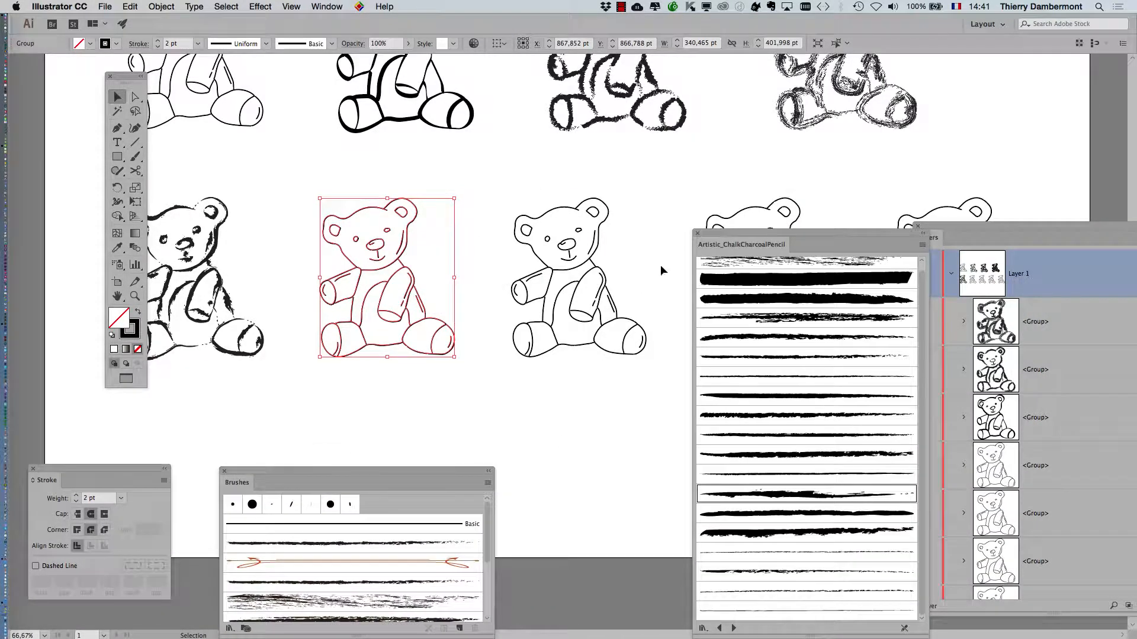
{"action": "mouse_move", "coordinate": [712, 236]}
{"action": "left_mouse_down"}
{"action": "mouse_move", "coordinate": [734, 188]}
{"action": "mouse_move", "coordinate": [811, 117]}
{"action": "left_mouse_up"}
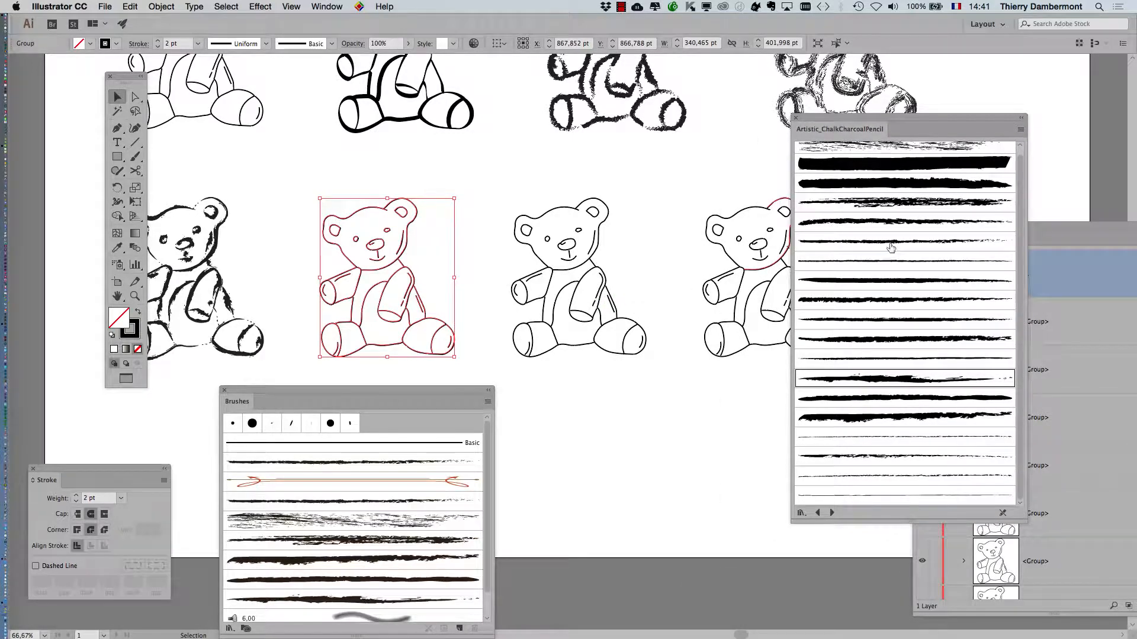
Try several chalk and charcoal brushes, then apply a grey Artistic_Ink brush to the bear.
{"action": "left_click", "coordinate": [879, 206]}
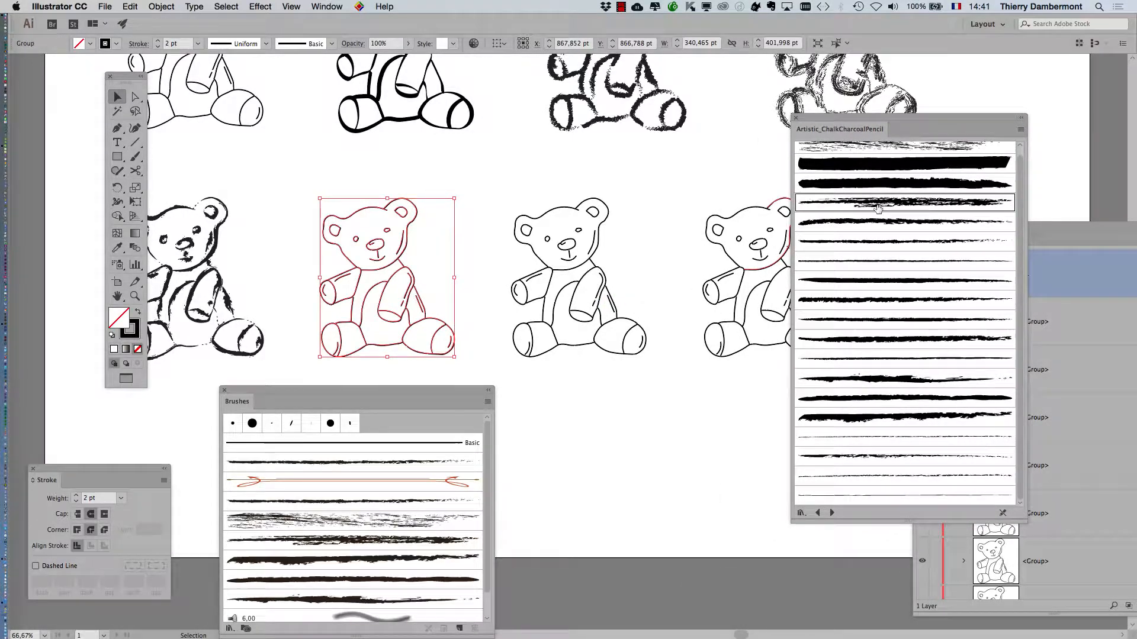
{"action": "left_click", "coordinate": [879, 262]}
{"action": "scroll", "coordinate": [424, 283], "scroll_direction": "up", "scroll_amount": 3}
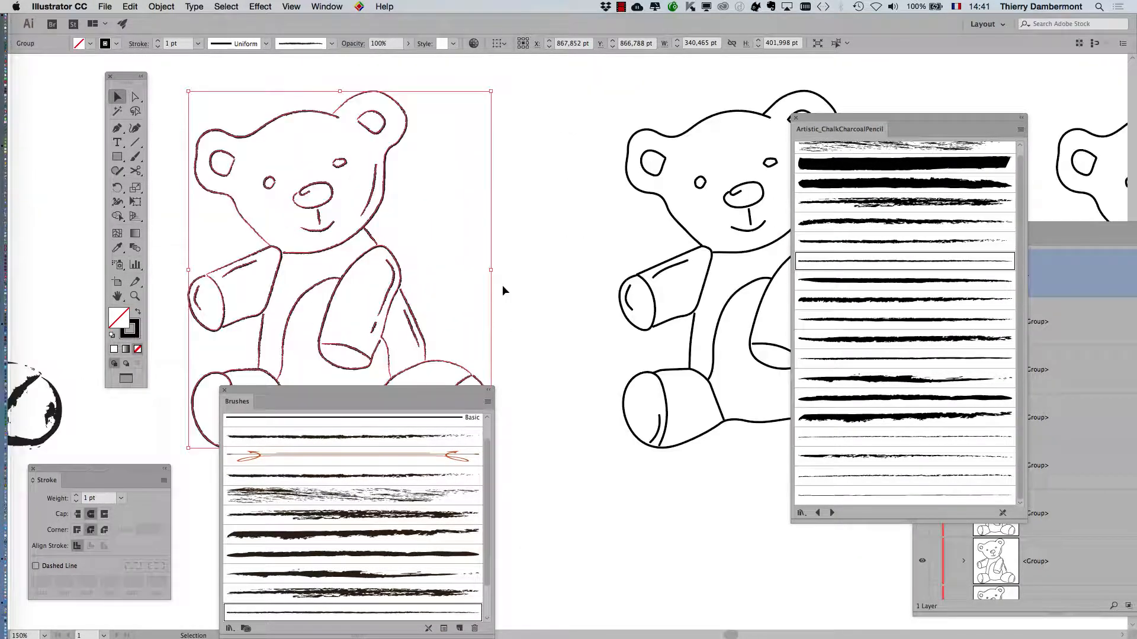
{"action": "left_click", "coordinate": [875, 417]}
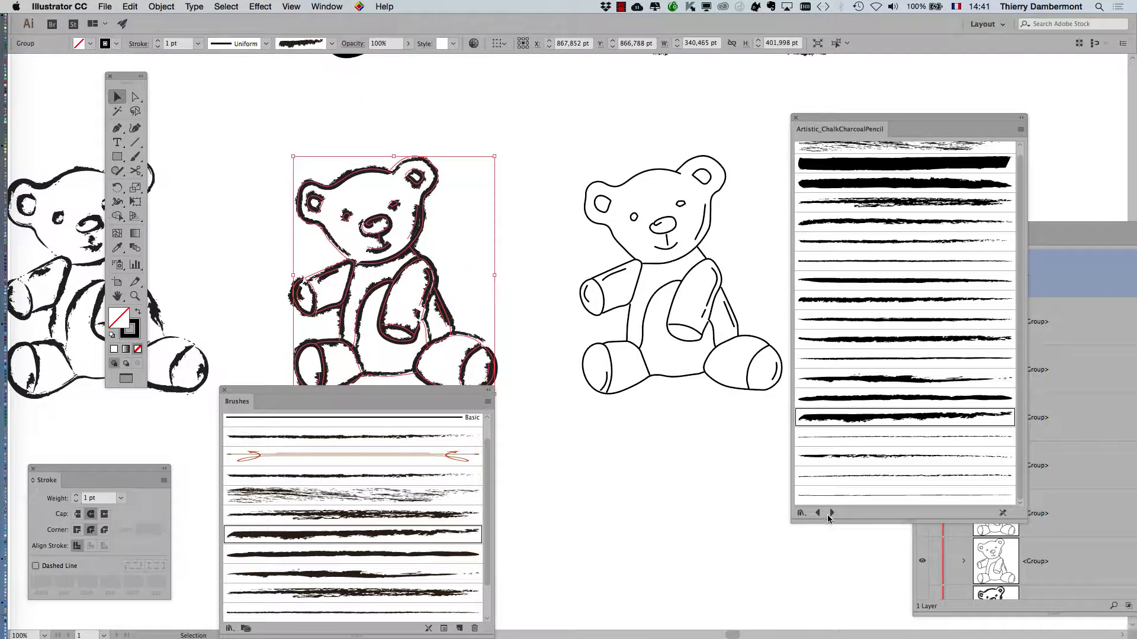
{"action": "left_click", "coordinate": [829, 514]}
{"action": "left_click", "coordinate": [856, 349]}
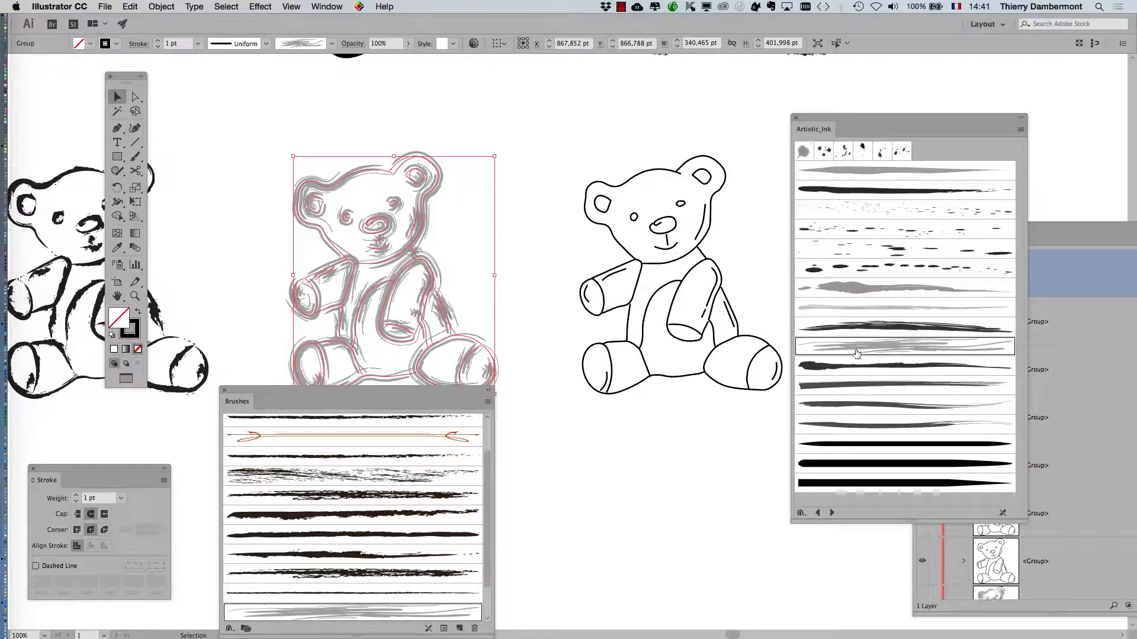
{"action": "left_click", "coordinate": [670, 264]}
{"action": "left_click", "coordinate": [671, 269]}
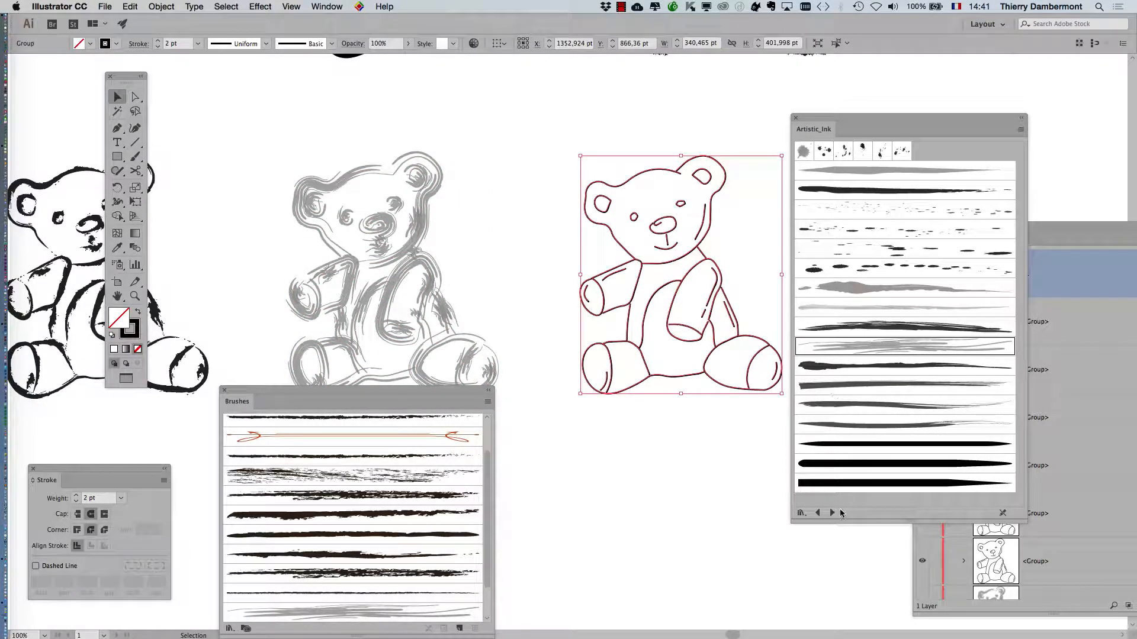
Try an Artistic_ScrollPen brush, then give the bear a soft grey Artistic_Watercolor brush.
{"action": "left_click", "coordinate": [832, 513]}
{"action": "scroll", "coordinate": [719, 371], "scroll_direction": "right", "scroll_amount": 5}
{"action": "scroll", "coordinate": [719, 371], "scroll_direction": "down", "scroll_amount": 2}
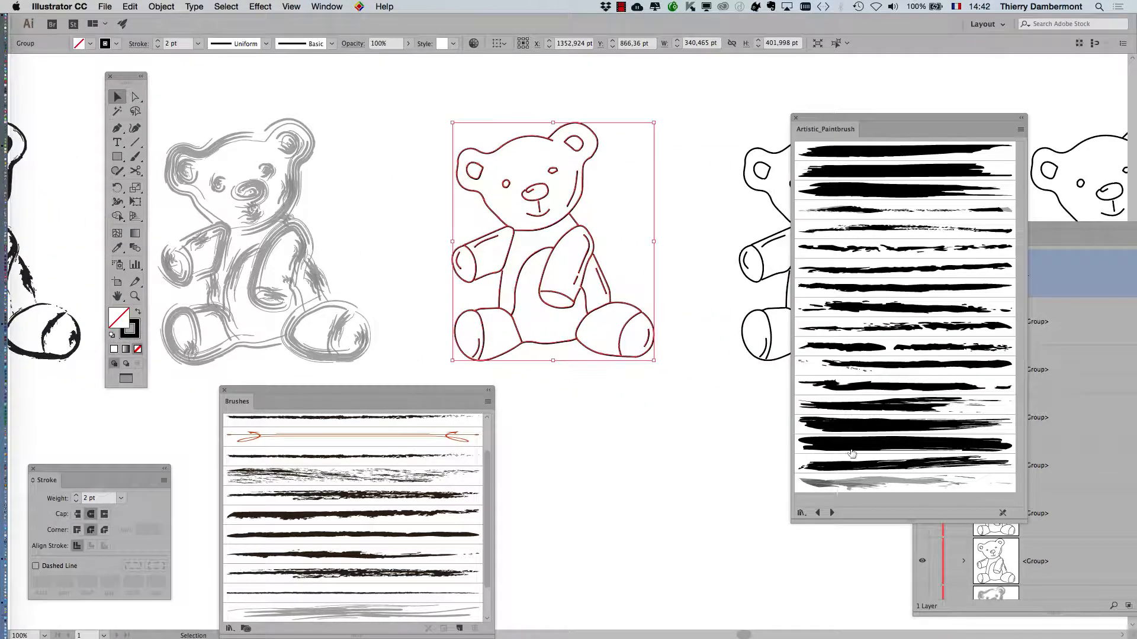
{"action": "left_click", "coordinate": [831, 513]}
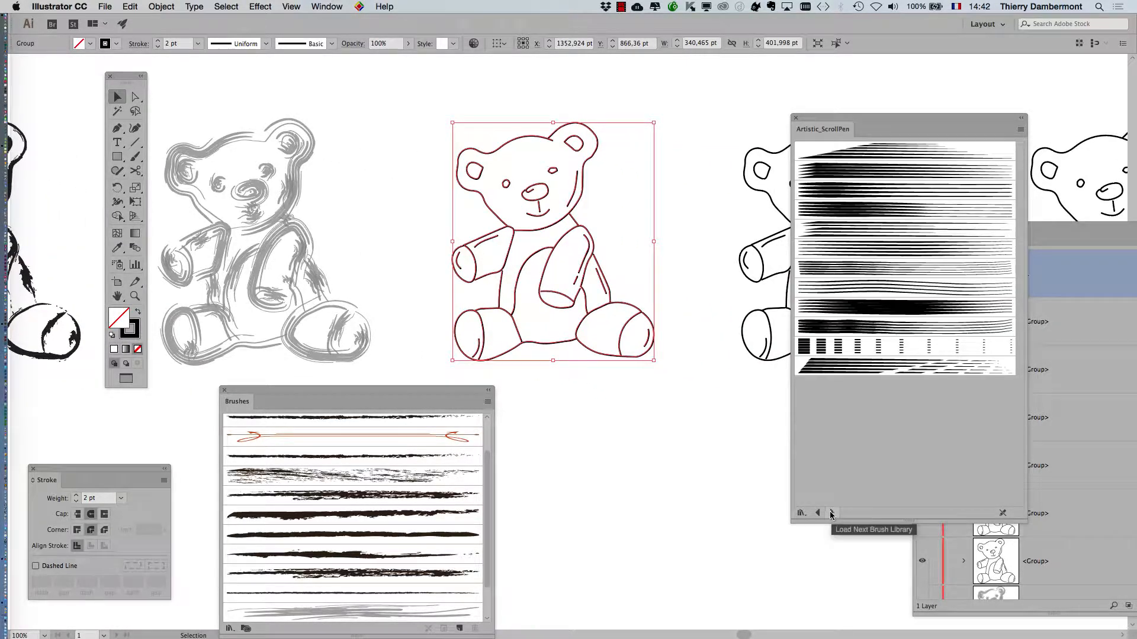
{"action": "left_click", "coordinate": [862, 260]}
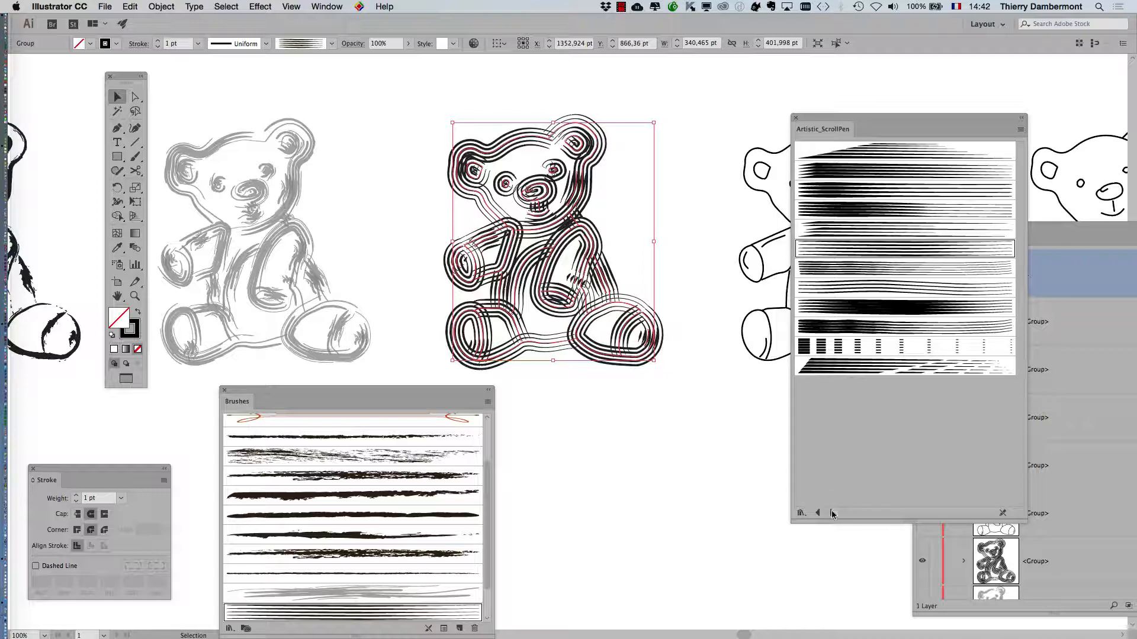
{"action": "left_click", "coordinate": [832, 513]}
{"action": "left_click", "coordinate": [883, 232]}
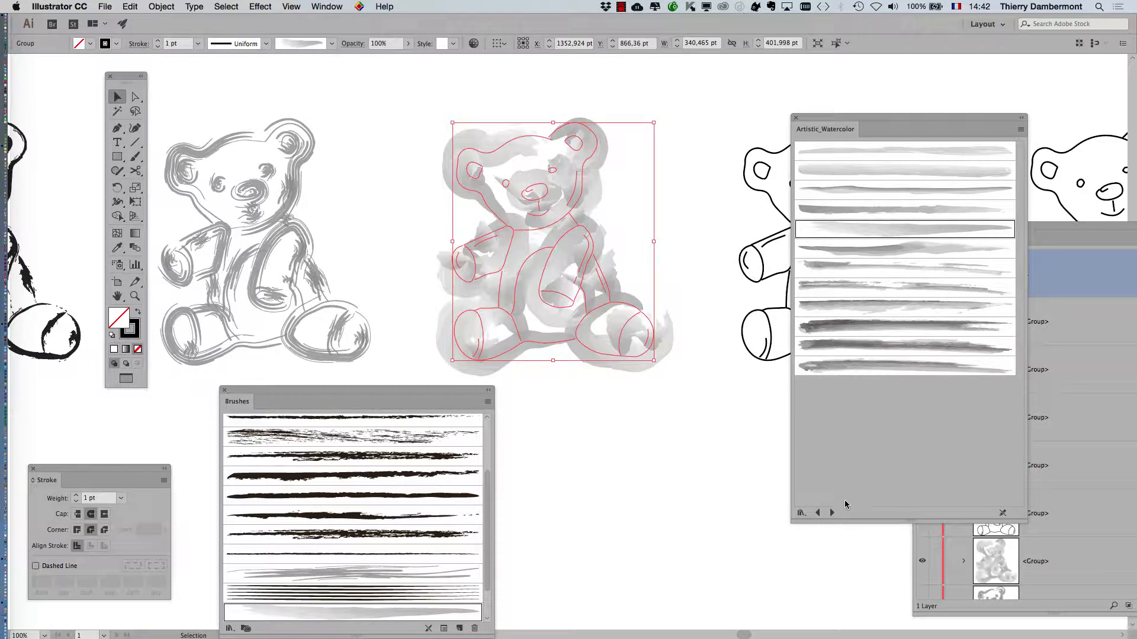
{"action": "left_click", "coordinate": [832, 513]}
{"action": "left_click", "coordinate": [823, 513]}
Pan the canvas and move and enlarge the Brushes panel so the bear is uncovered.
{"action": "mouse_move", "coordinate": [317, 395]}
{"action": "left_mouse_down"}
{"action": "mouse_move", "coordinate": [618, 217]}
{"action": "mouse_move", "coordinate": [671, 159]}
{"action": "left_mouse_up"}
{"action": "key", "text": "space"}
{"action": "left_click_drag", "start_coordinate": [607, 214], "coordinate": [379, 214]}
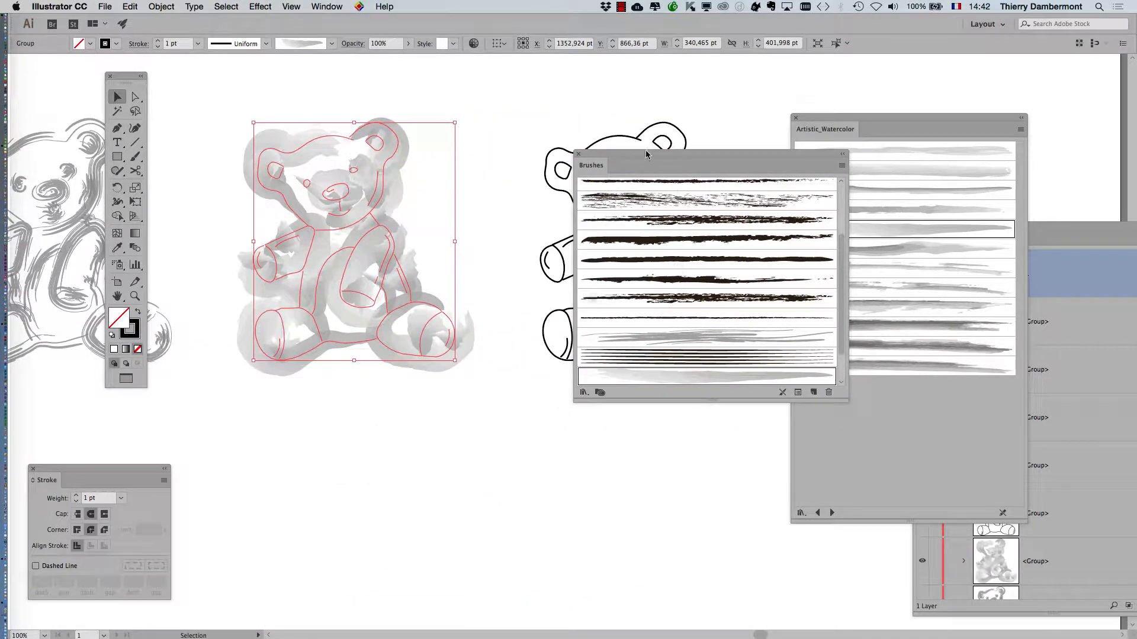
{"action": "left_click_drag", "start_coordinate": [646, 154], "coordinate": [559, 116]}
{"action": "left_click_drag", "start_coordinate": [728, 333], "coordinate": [749, 458]}
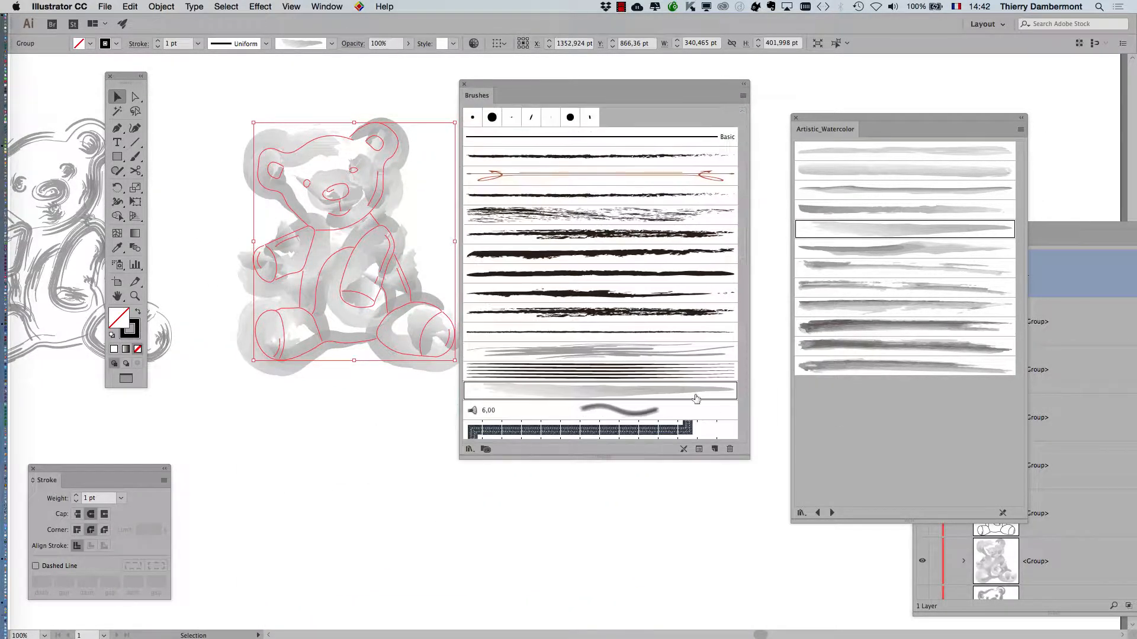
{"action": "key", "text": "alt+super"}
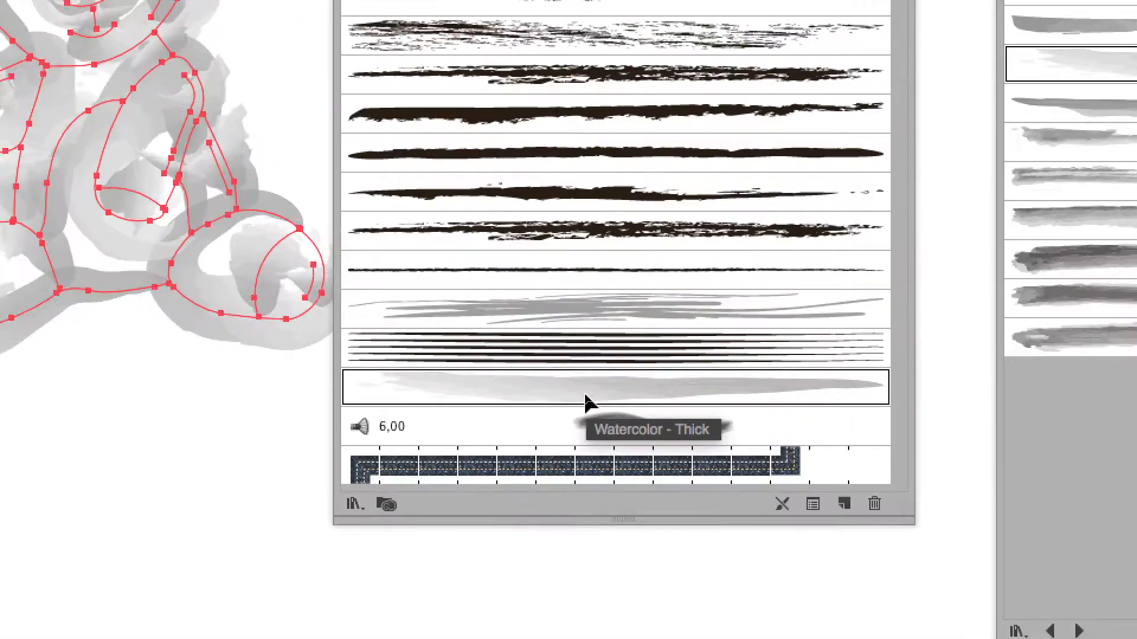
Set the Watercolor - Thick brush width to 37% and apply it to existing strokes.
{"action": "double_click", "coordinate": [586, 395]}
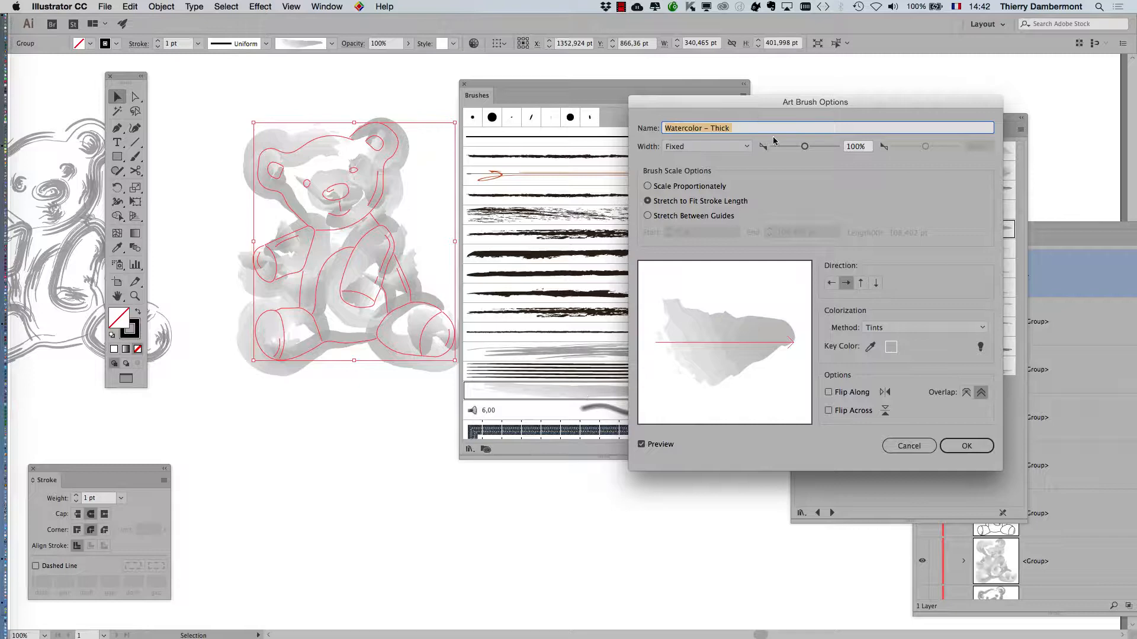
{"action": "left_click", "coordinate": [786, 147]}
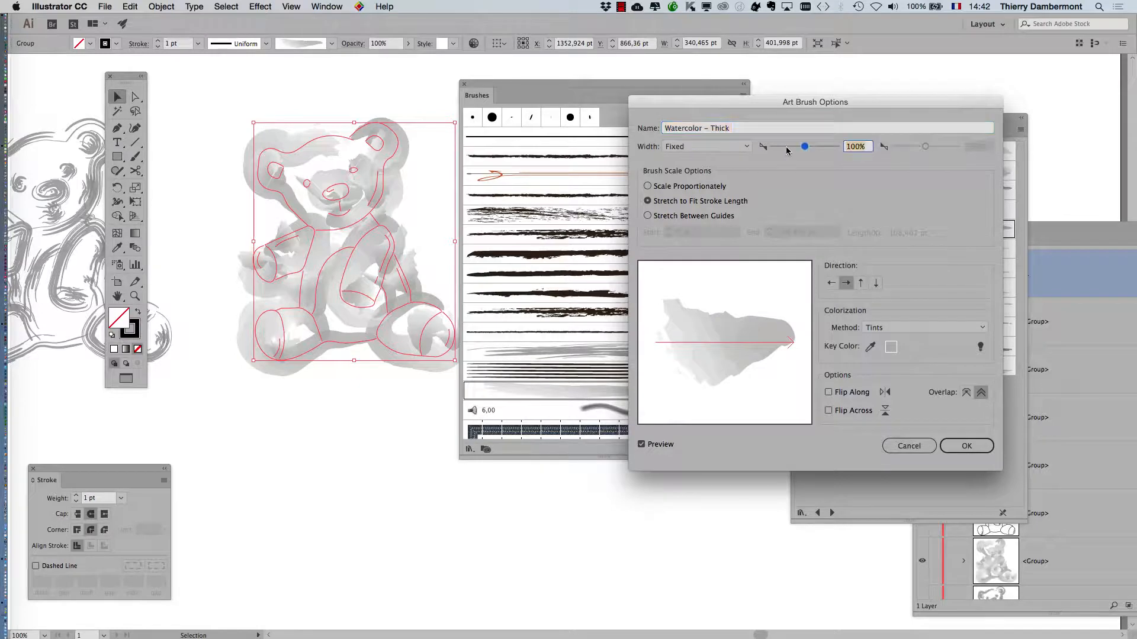
{"action": "left_click_drag", "start_coordinate": [786, 149], "coordinate": [784, 149]}
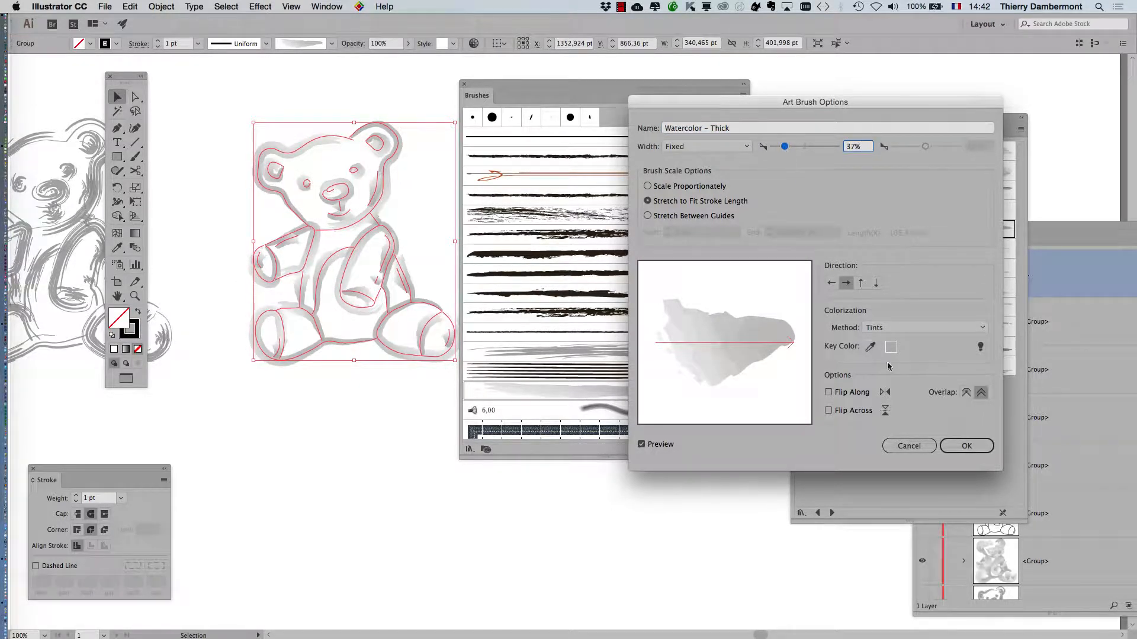
{"action": "left_click", "coordinate": [987, 446]}
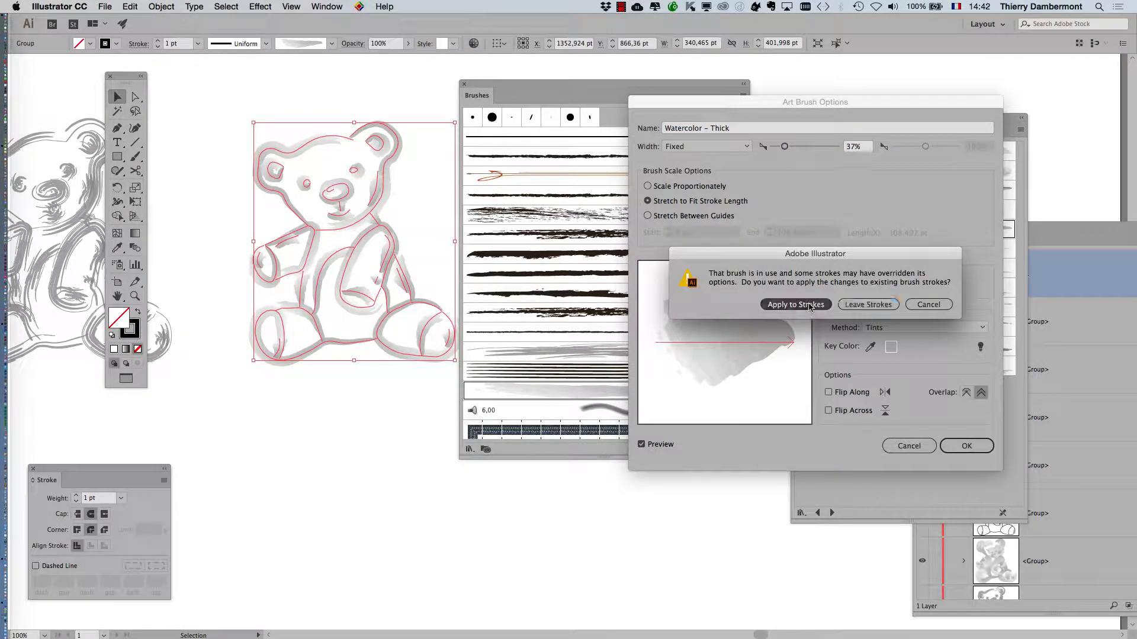
{"action": "left_click", "coordinate": [810, 305]}
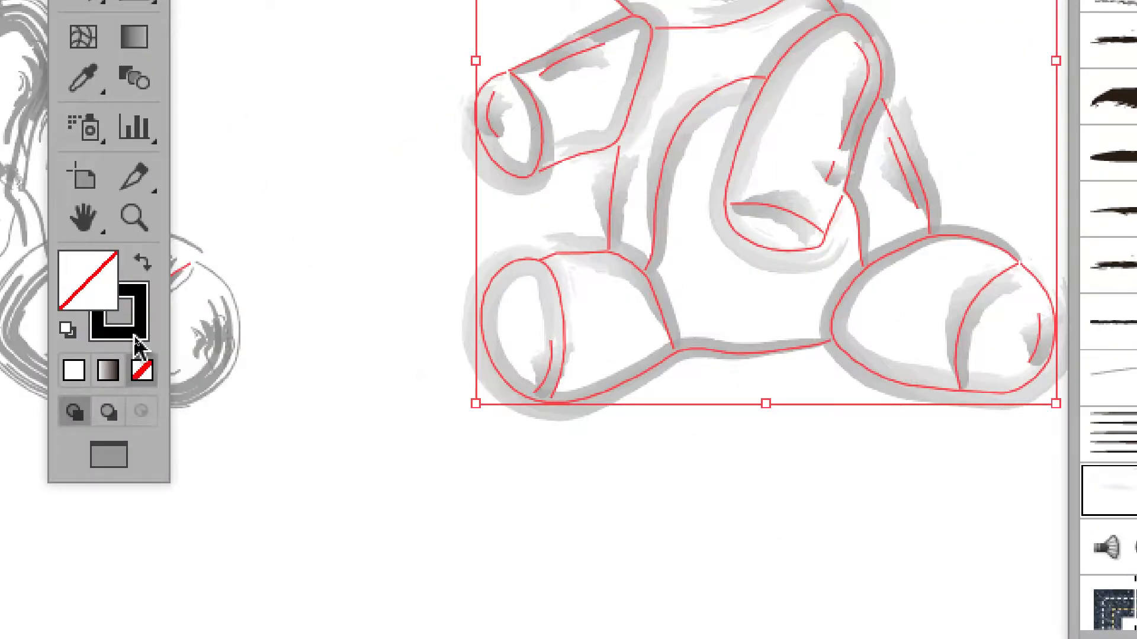
With Stroke active, recolor the watercolor bear's strokes with the dark blue swatch 374185.
{"action": "left_click", "coordinate": [135, 337]}
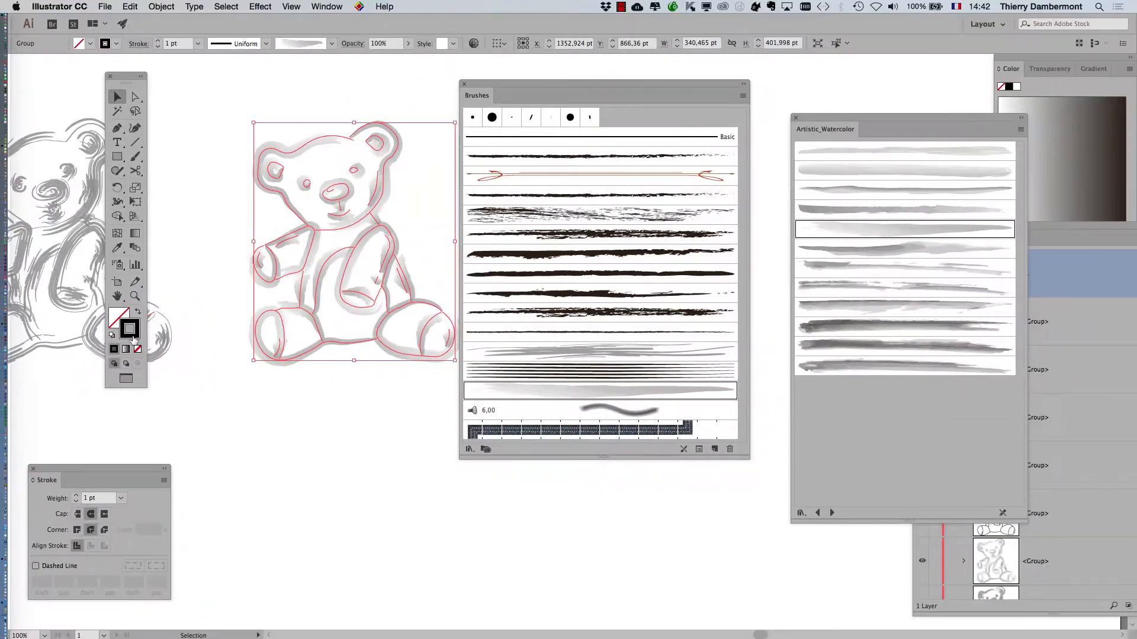
{"action": "left_click_drag", "start_coordinate": [981, 118], "coordinate": [340, 423]}
{"action": "mouse_move", "coordinate": [569, 89]}
{"action": "left_mouse_down"}
{"action": "mouse_move", "coordinate": [567, 402]}
{"action": "mouse_move", "coordinate": [556, 421]}
{"action": "left_mouse_up"}
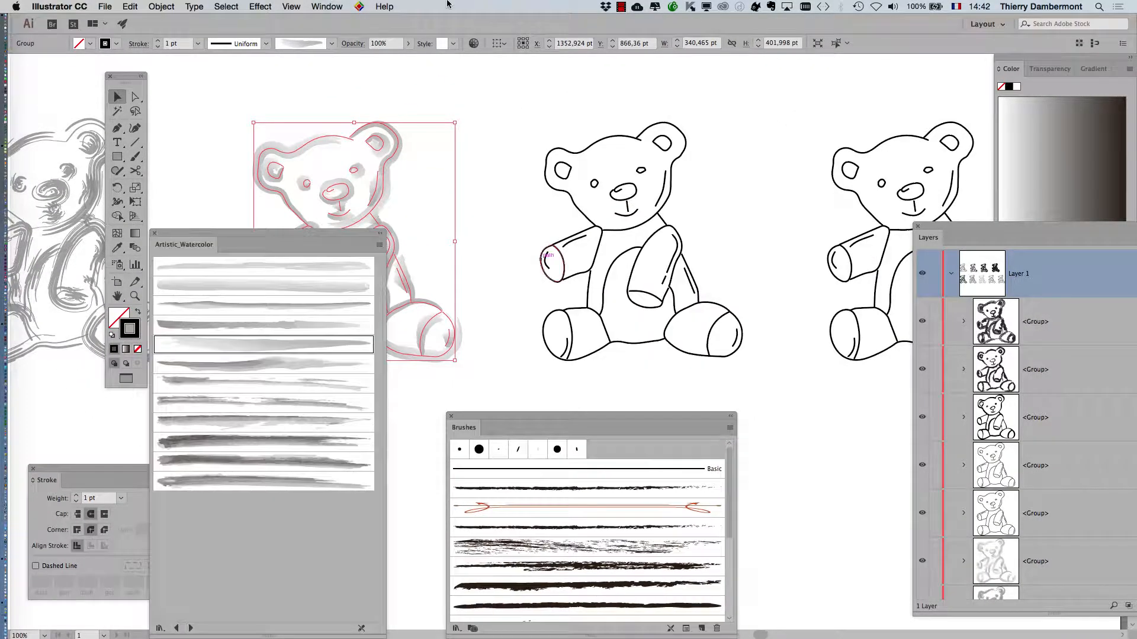
{"action": "left_click", "coordinate": [326, 7]}
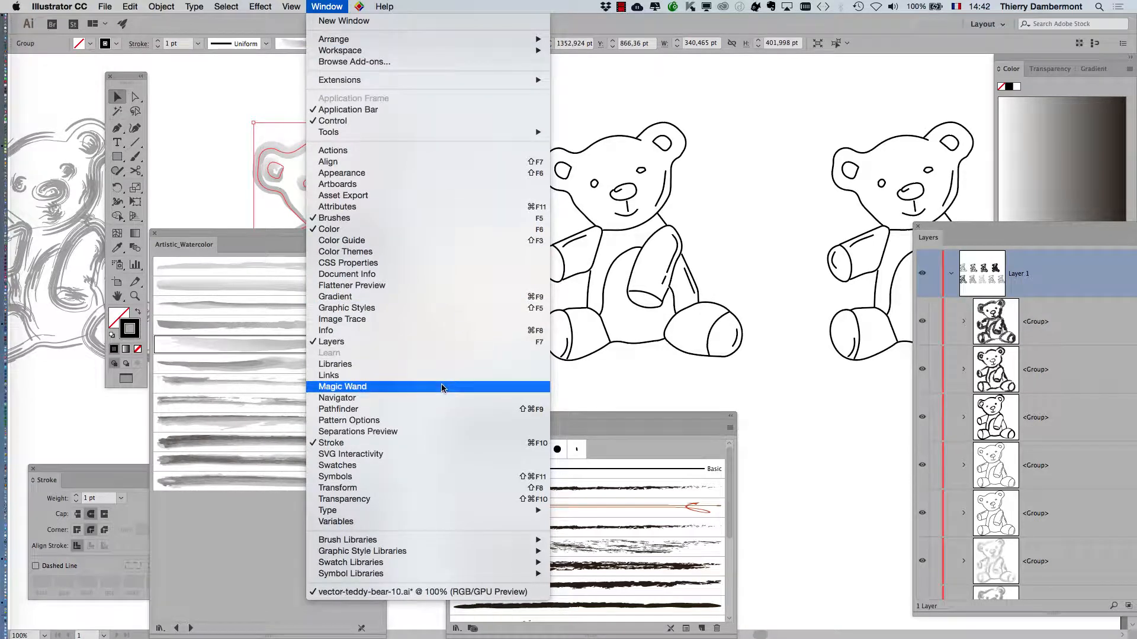
{"action": "left_click", "coordinate": [407, 465]}
{"action": "left_click", "coordinate": [724, 196]}
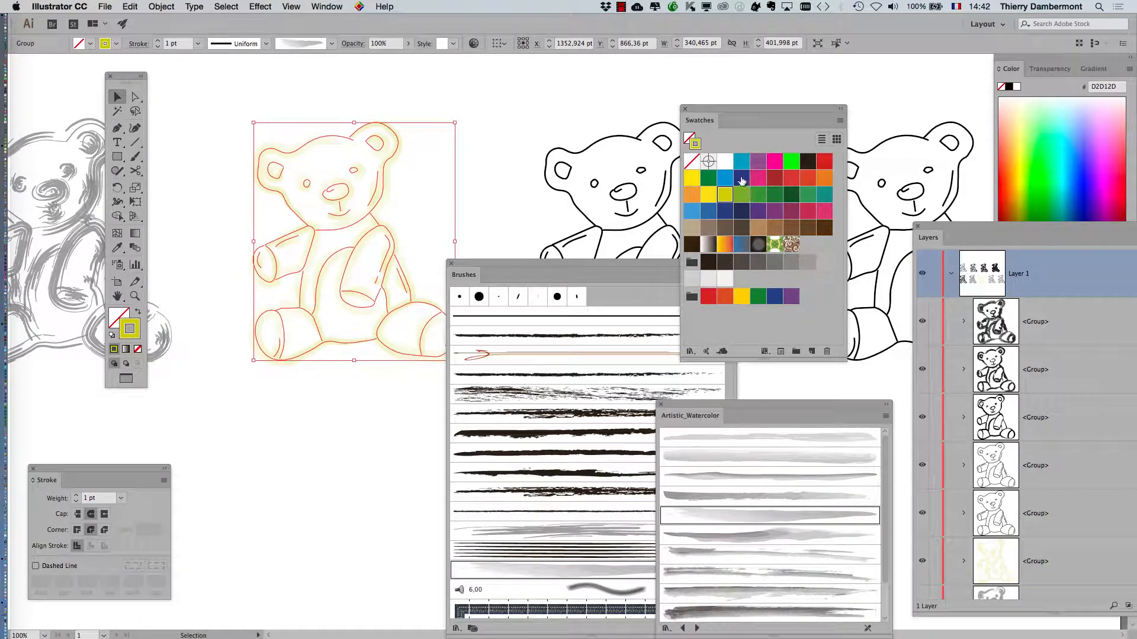
{"action": "left_click", "coordinate": [741, 179]}
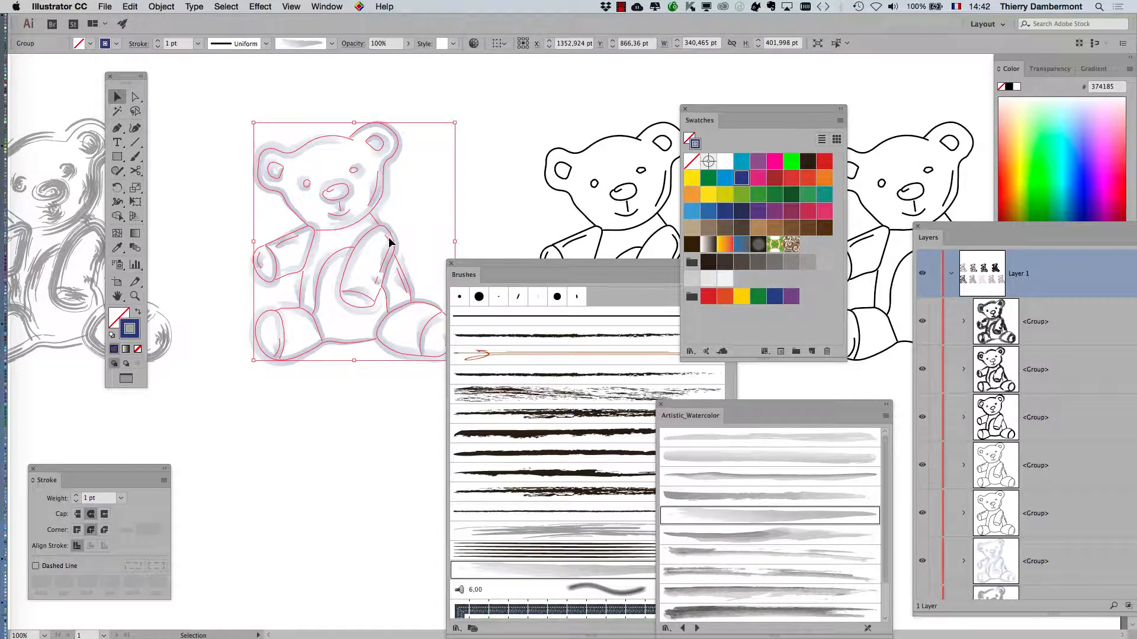
{"action": "scroll", "coordinate": [369, 233], "scroll_direction": "up", "scroll_amount": 1}
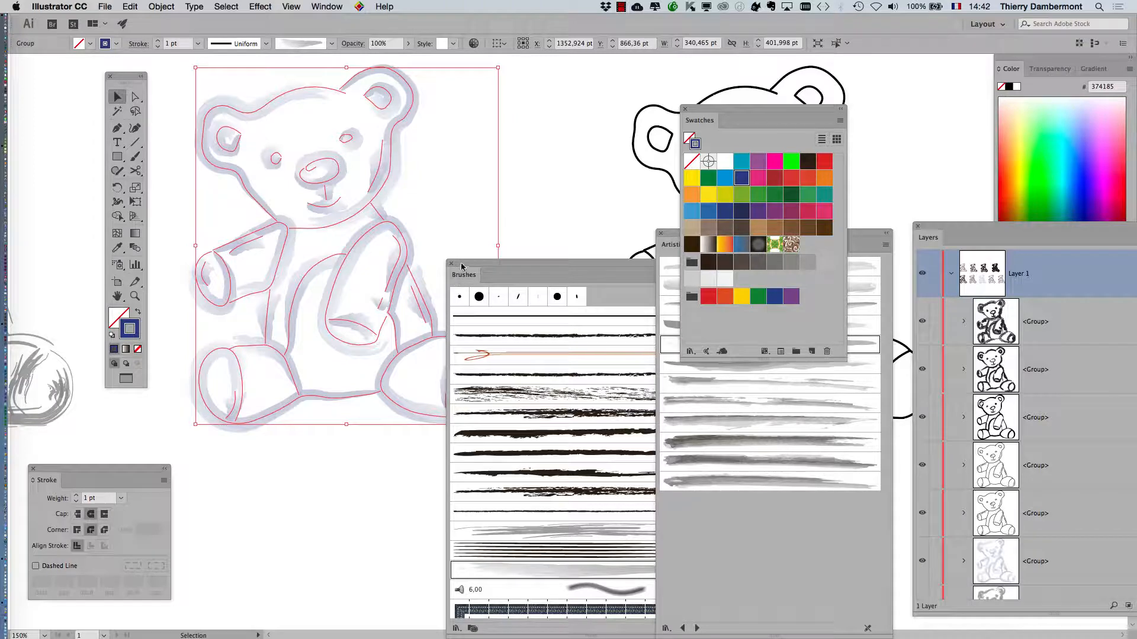
{"action": "left_click_drag", "start_coordinate": [461, 266], "coordinate": [263, 462]}
Select the bear's eye, nose and mouth paths and color their strokes pink (C43282).
{"action": "left_click", "coordinate": [134, 98]}
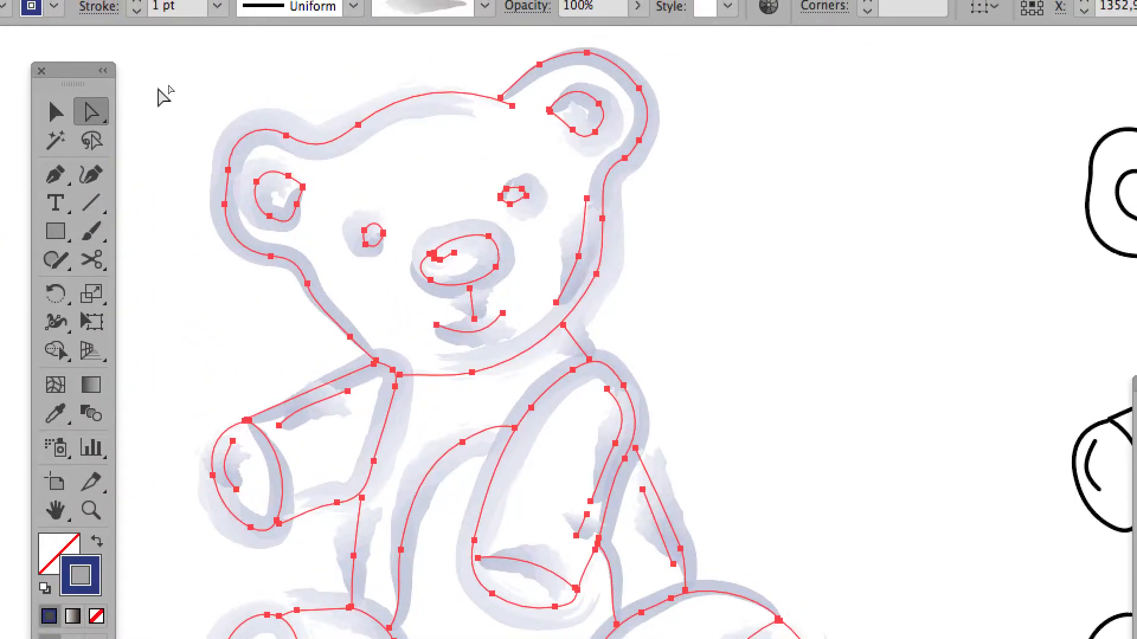
{"action": "left_click", "coordinate": [164, 95]}
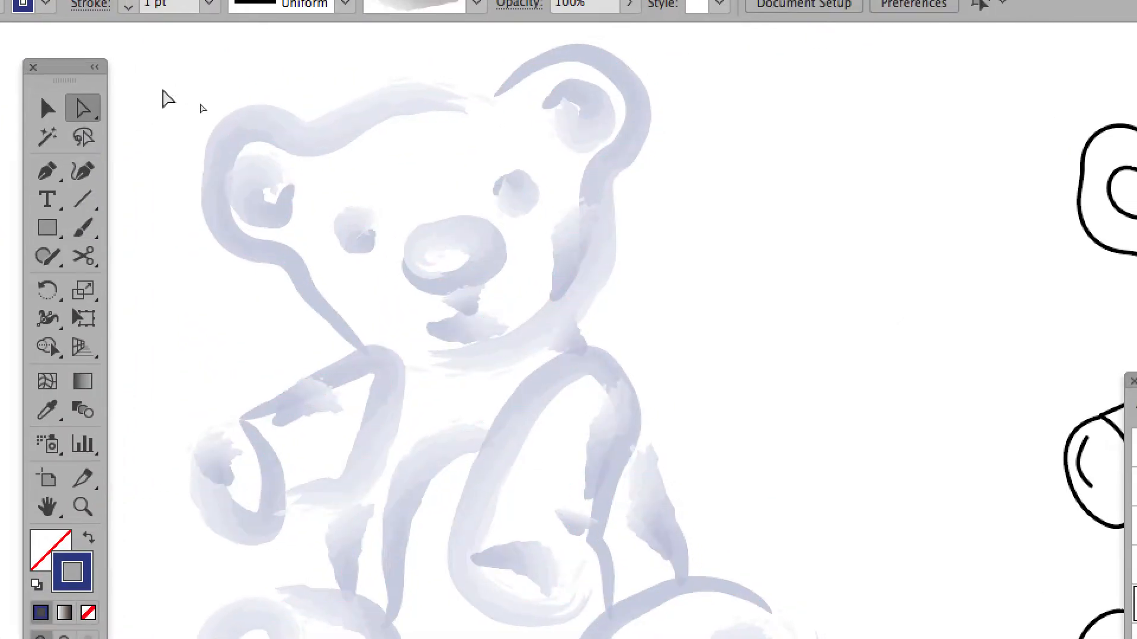
{"action": "left_click", "coordinate": [373, 236]}
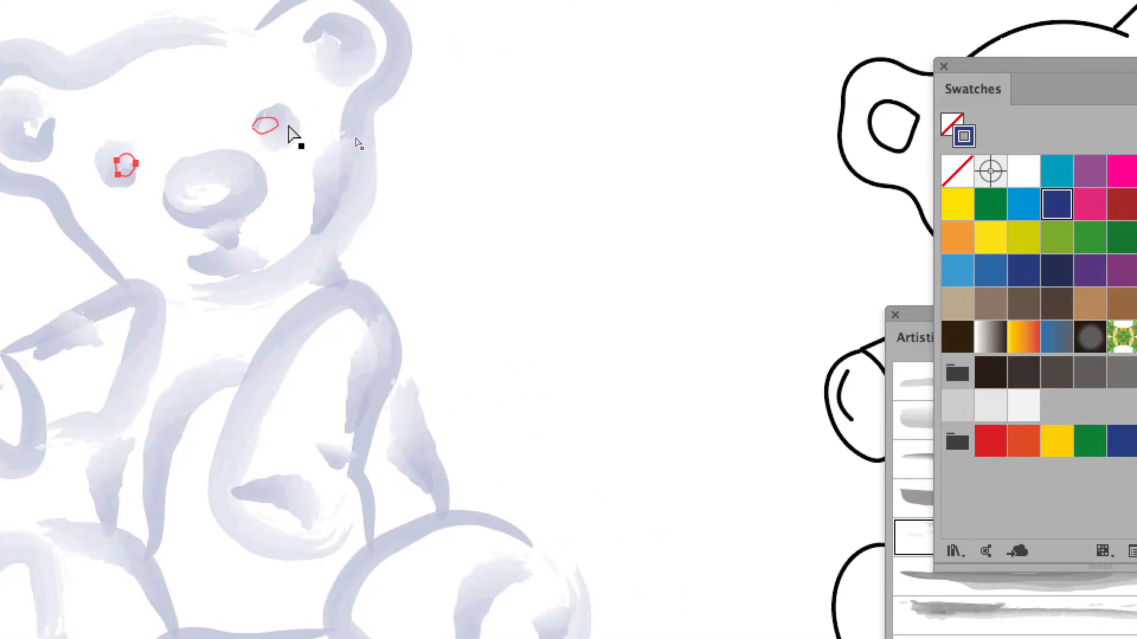
{"action": "left_click", "coordinate": [320, 112], "text": "shift"}
{"action": "left_click", "coordinate": [294, 159], "text": "shift"}
{"action": "left_click", "coordinate": [259, 168], "text": "shift"}
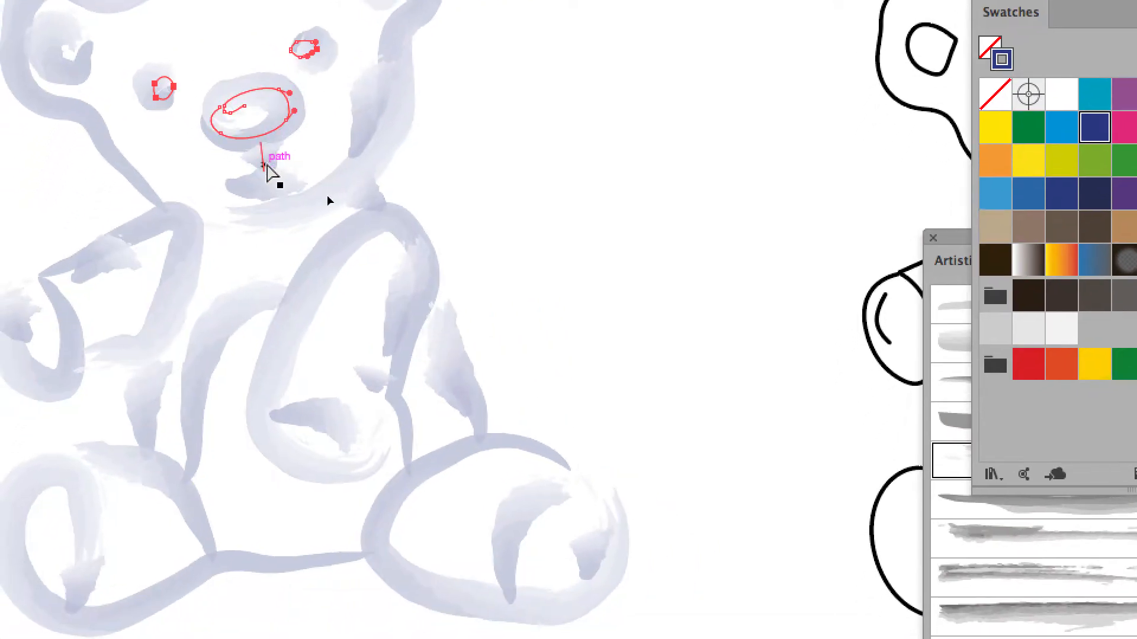
{"action": "left_click", "coordinate": [268, 195], "text": "shift"}
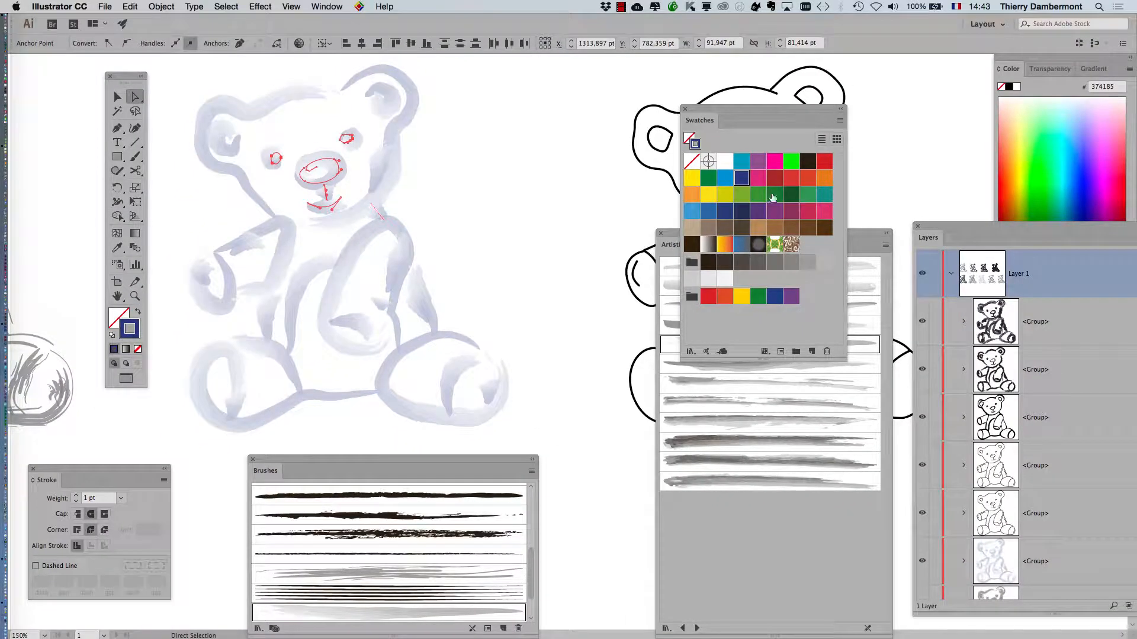
{"action": "left_click", "coordinate": [760, 179]}
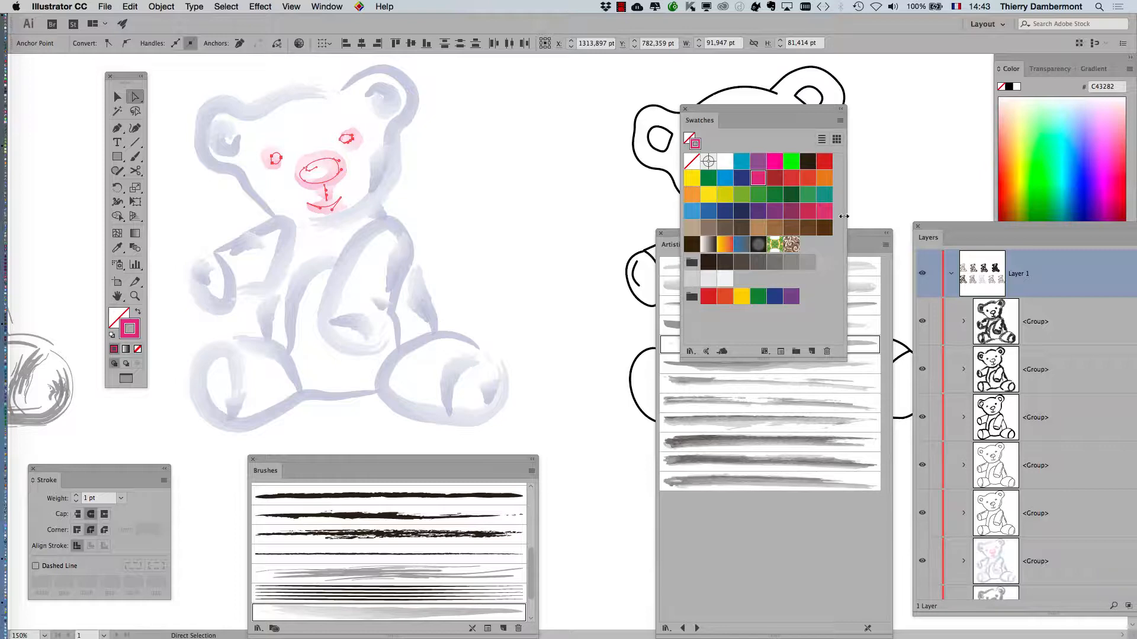
{"action": "mouse_move", "coordinate": [347, 463]}
{"action": "left_mouse_down"}
{"action": "mouse_move", "coordinate": [383, 440]}
{"action": "mouse_move", "coordinate": [536, 134]}
{"action": "left_mouse_up"}
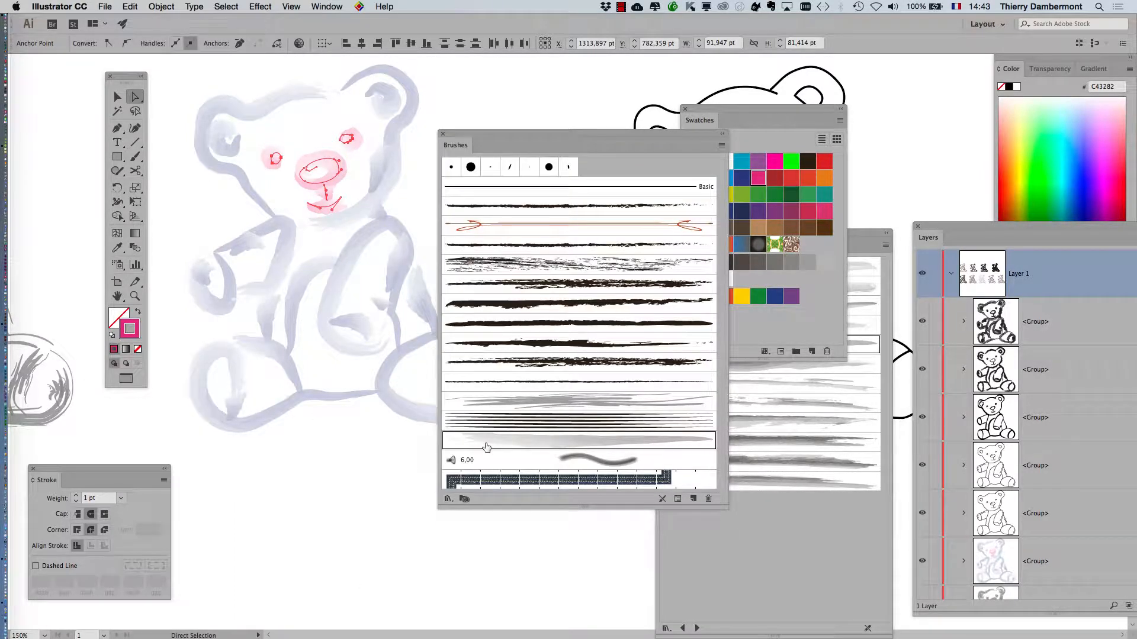
Apply Watercolor - Thick to the face strokes and duplicate it as a copy brush.
{"action": "left_click", "coordinate": [486, 446]}
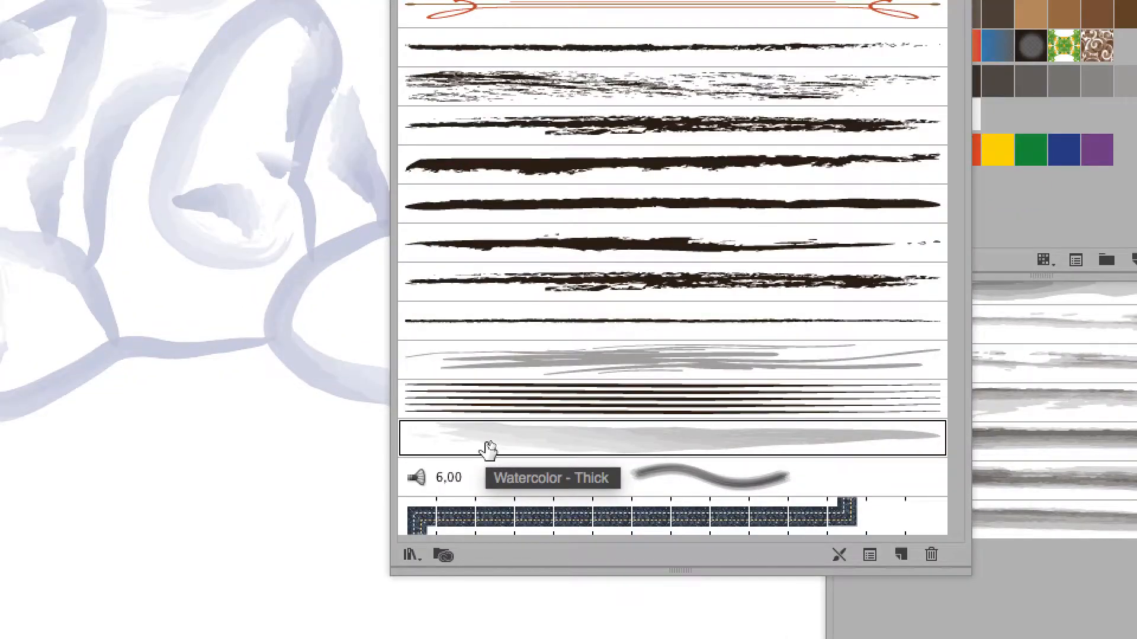
{"action": "mouse_move", "coordinate": [489, 449]}
{"action": "left_mouse_down"}
{"action": "mouse_move", "coordinate": [514, 438]}
{"action": "mouse_move", "coordinate": [735, 471]}
{"action": "mouse_move", "coordinate": [862, 518]}
{"action": "mouse_move", "coordinate": [888, 540]}
{"action": "left_mouse_up"}
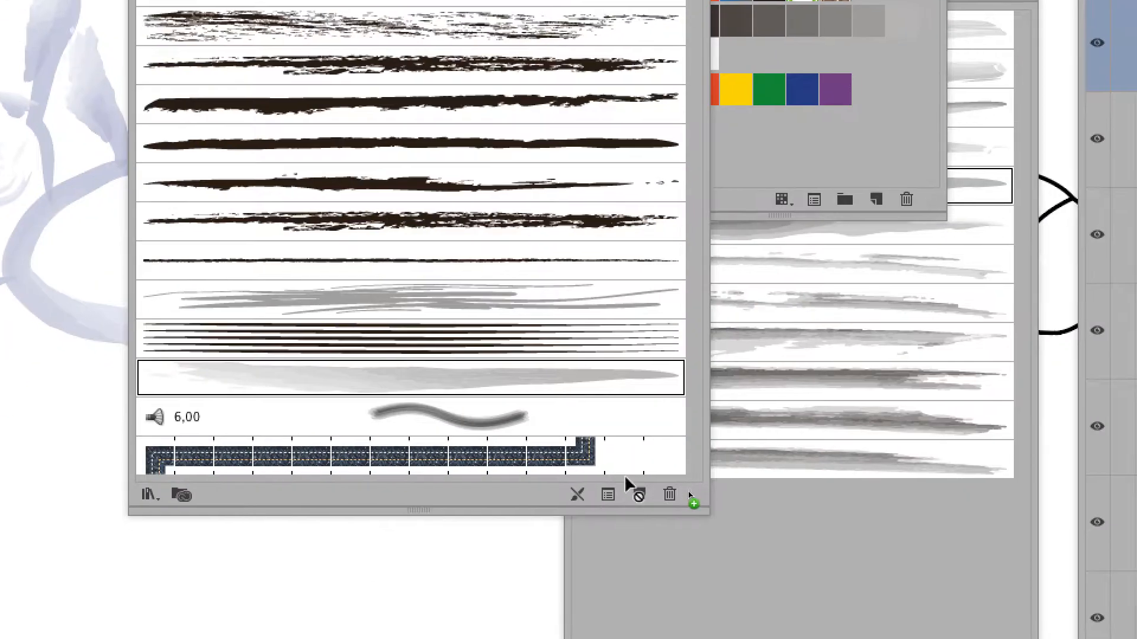
{"action": "left_click_drag", "start_coordinate": [627, 479], "coordinate": [638, 495]}
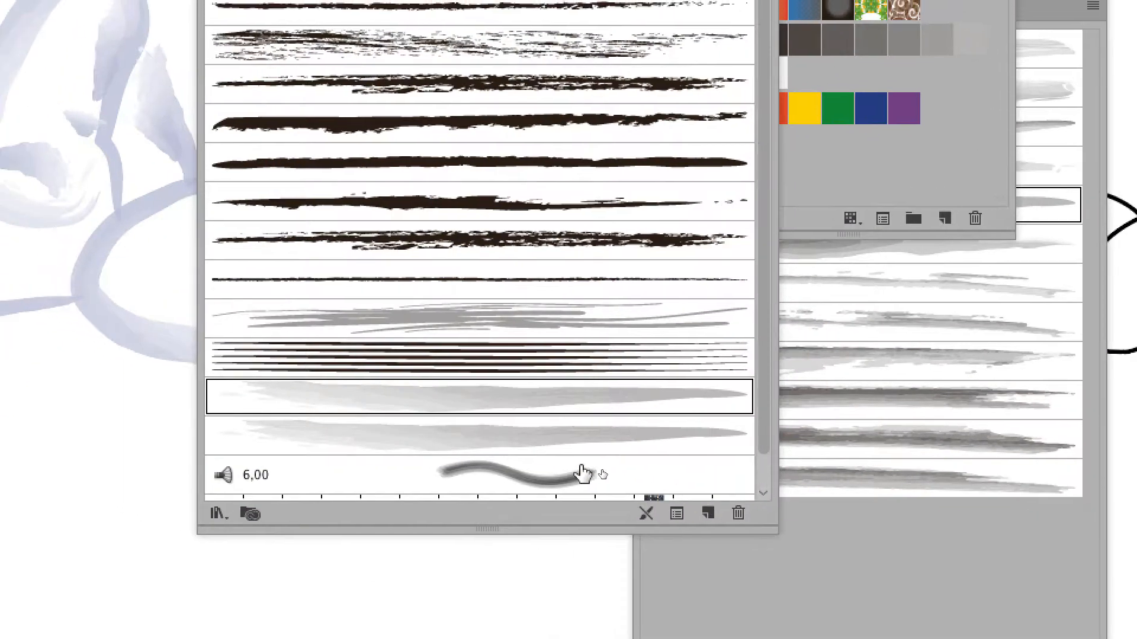
{"action": "left_click", "coordinate": [434, 439]}
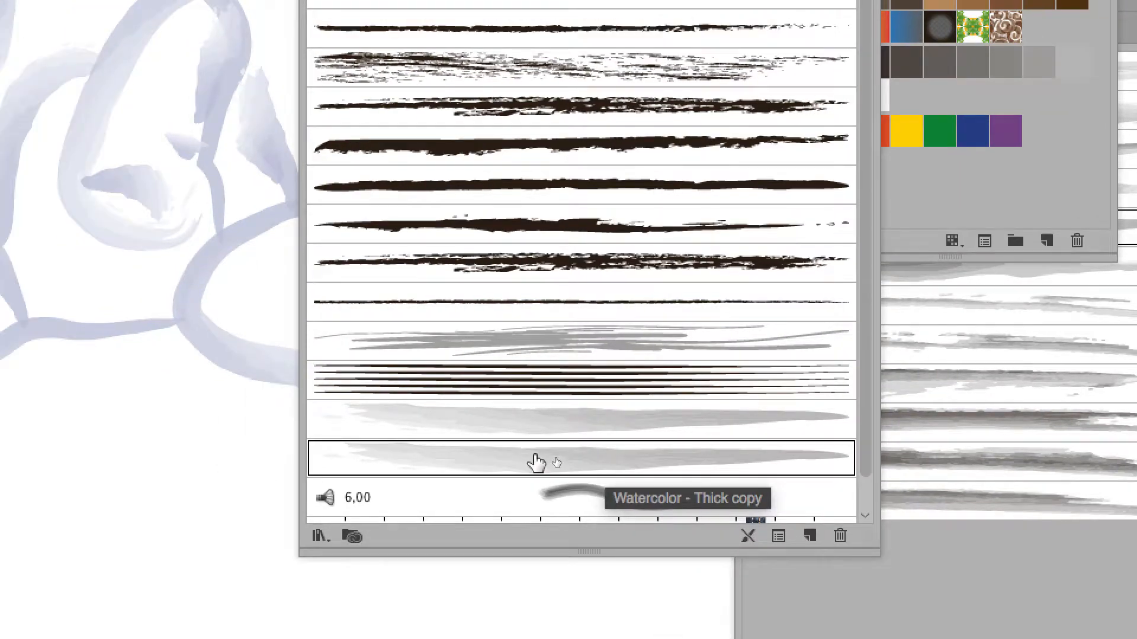
Set the Watercolor - Thick copy brush width to 20% and apply it to the face strokes.
{"action": "double_click", "coordinate": [536, 463]}
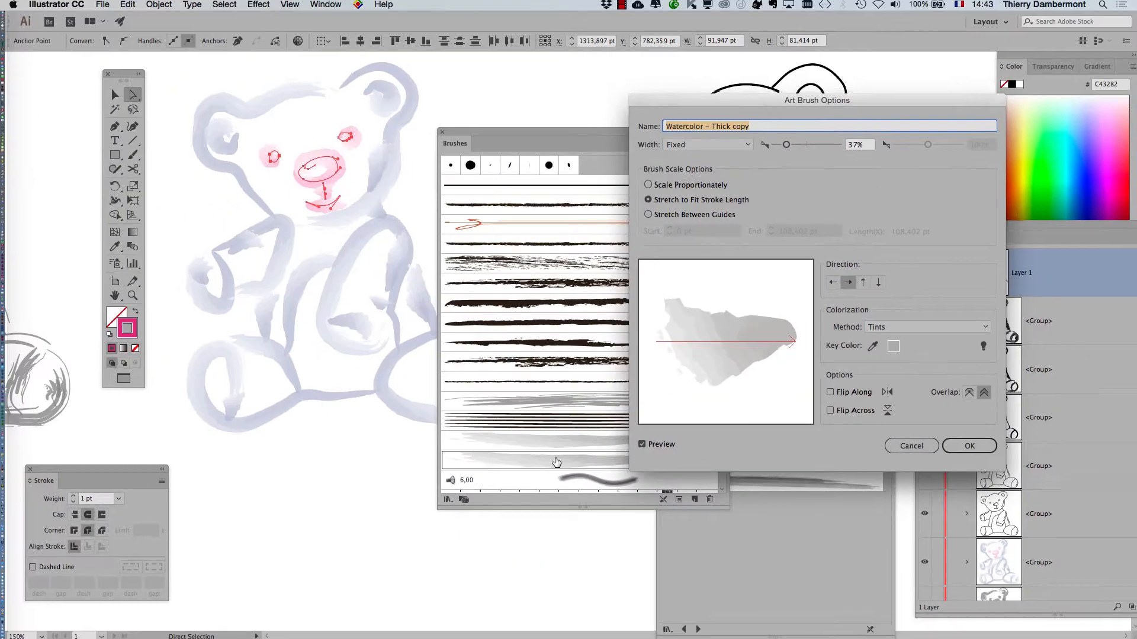
{"action": "left_click_drag", "start_coordinate": [785, 147], "coordinate": [774, 147]}
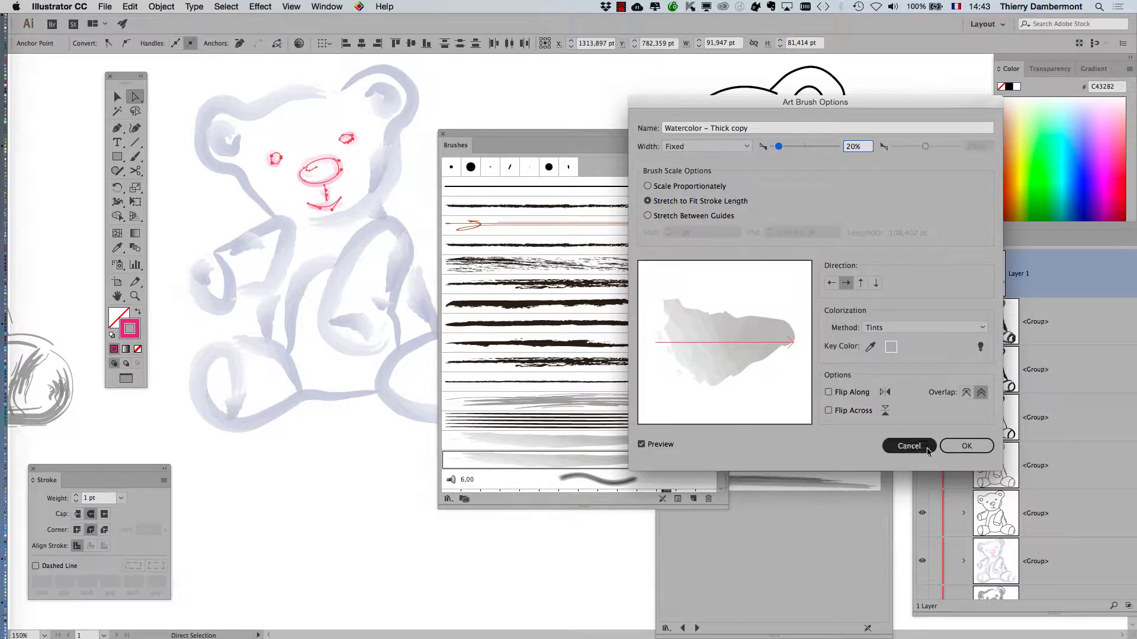
{"action": "left_click", "coordinate": [966, 447]}
{"action": "left_click", "coordinate": [811, 305]}
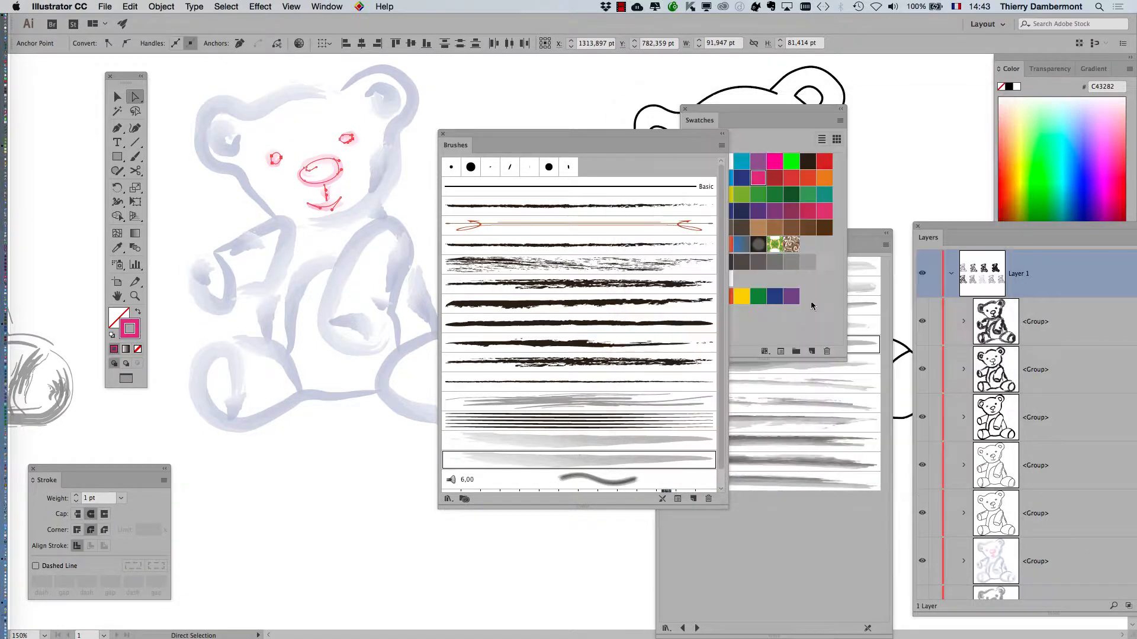
Zoom to 600% on the bear's face and move the Brushes panel to uncover Swatches.
{"action": "left_click_drag", "start_coordinate": [498, 135], "coordinate": [486, 77]}
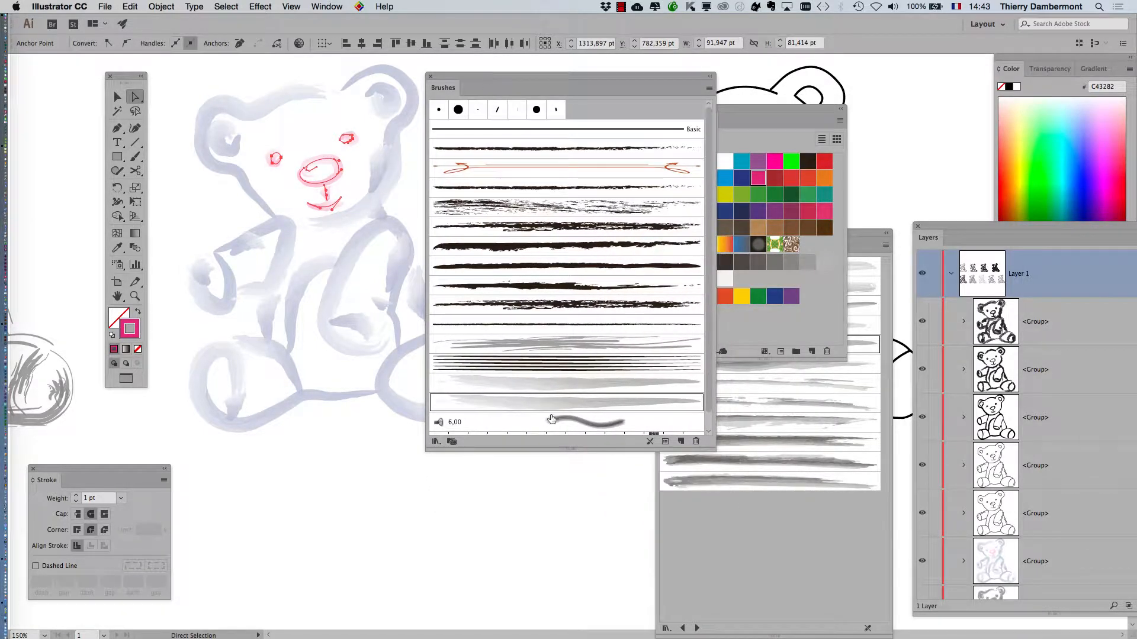
{"action": "key", "text": "super"}
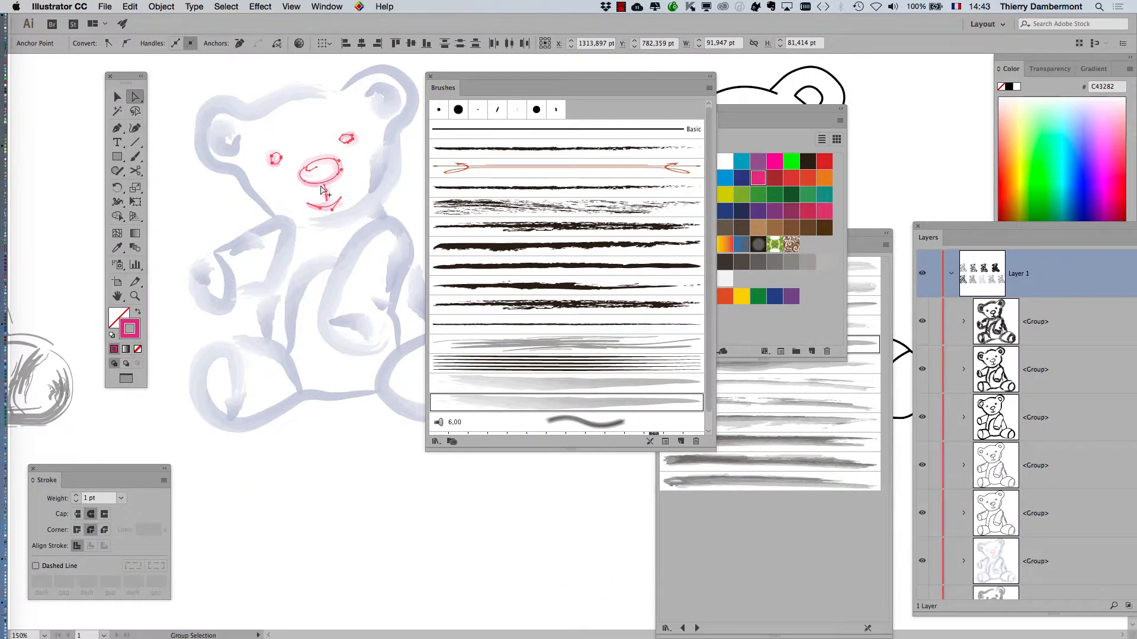
{"action": "scroll", "coordinate": [321, 186], "scroll_direction": "up", "scroll_amount": 4}
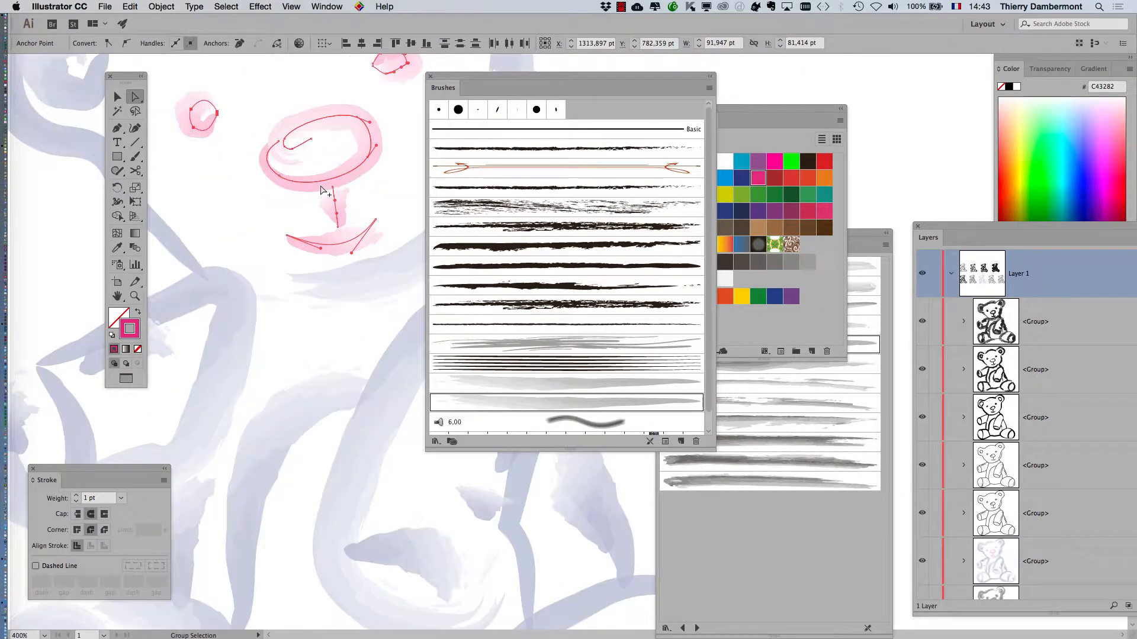
{"action": "left_click_drag", "start_coordinate": [493, 77], "coordinate": [710, 72]}
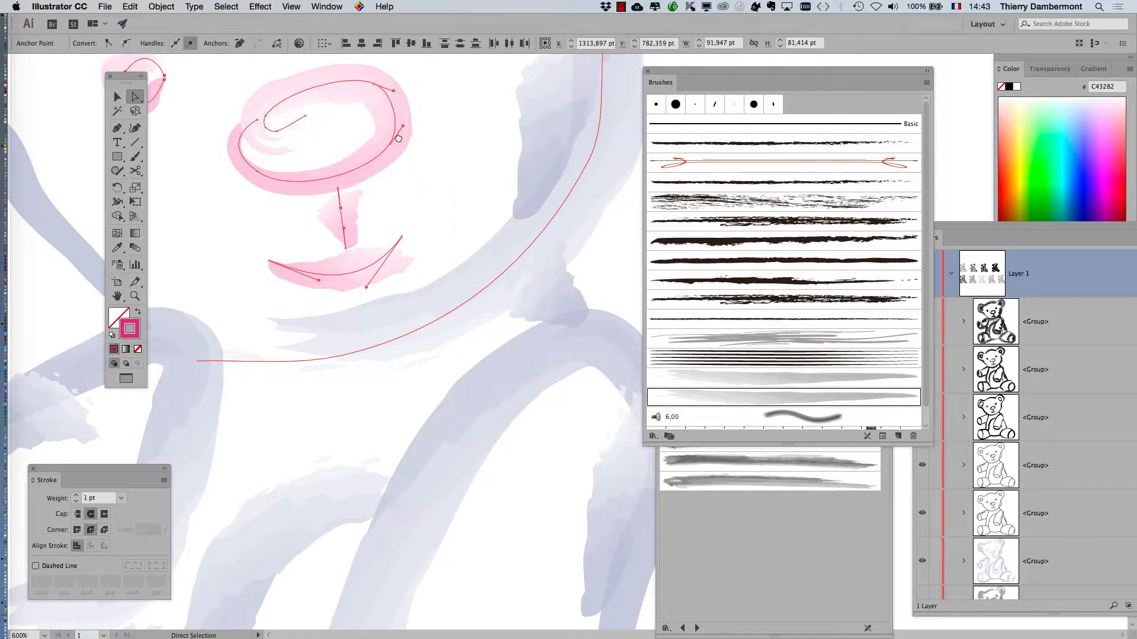
{"action": "scroll", "coordinate": [355, 296], "scroll_direction": "up", "scroll_amount": 3}
{"action": "scroll", "coordinate": [356, 296], "scroll_direction": "left", "scroll_amount": 3}
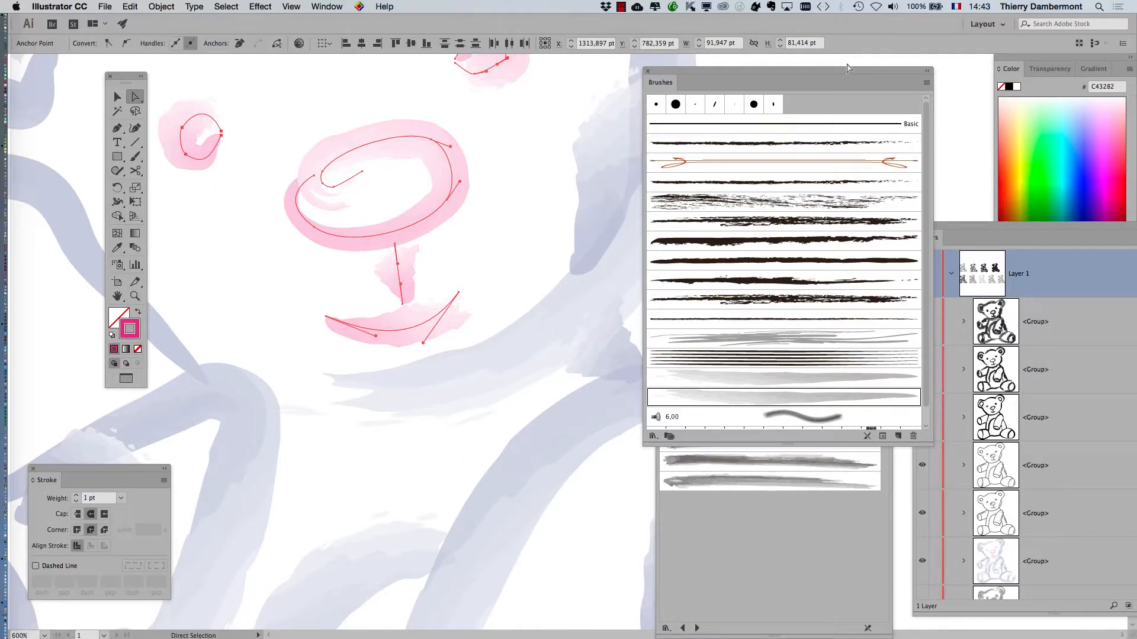
{"action": "mouse_move", "coordinate": [846, 70]}
{"action": "left_mouse_down"}
{"action": "mouse_move", "coordinate": [554, 310]}
{"action": "mouse_move", "coordinate": [528, 346]}
{"action": "left_mouse_up"}
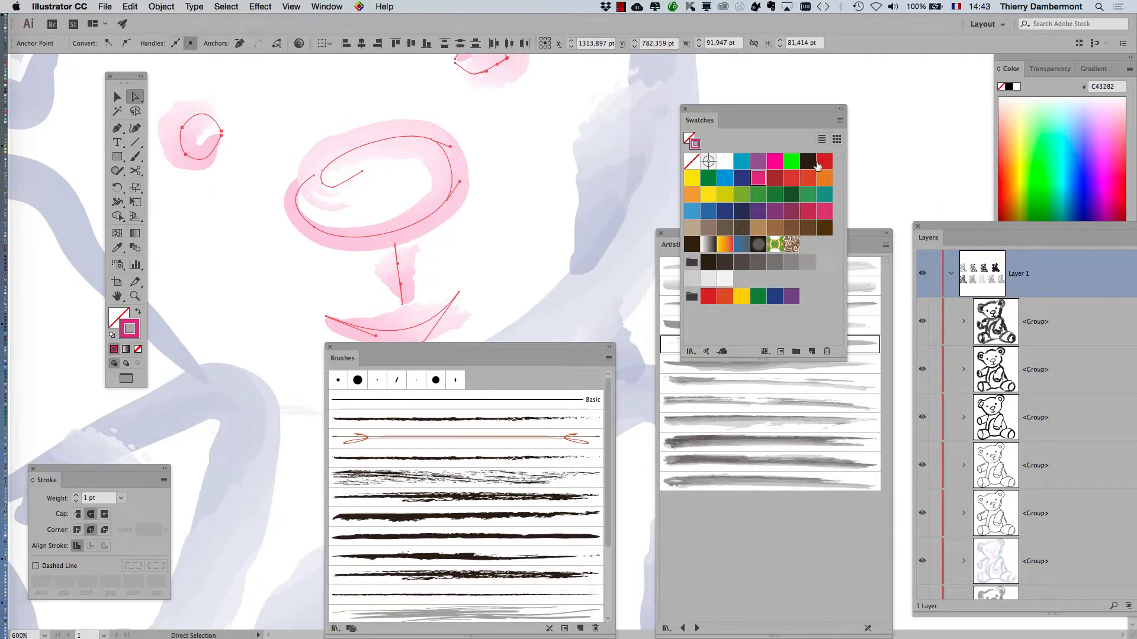
Recolor the selected face strokes teal (58988C) and deselect them.
{"action": "left_click", "coordinate": [824, 194]}
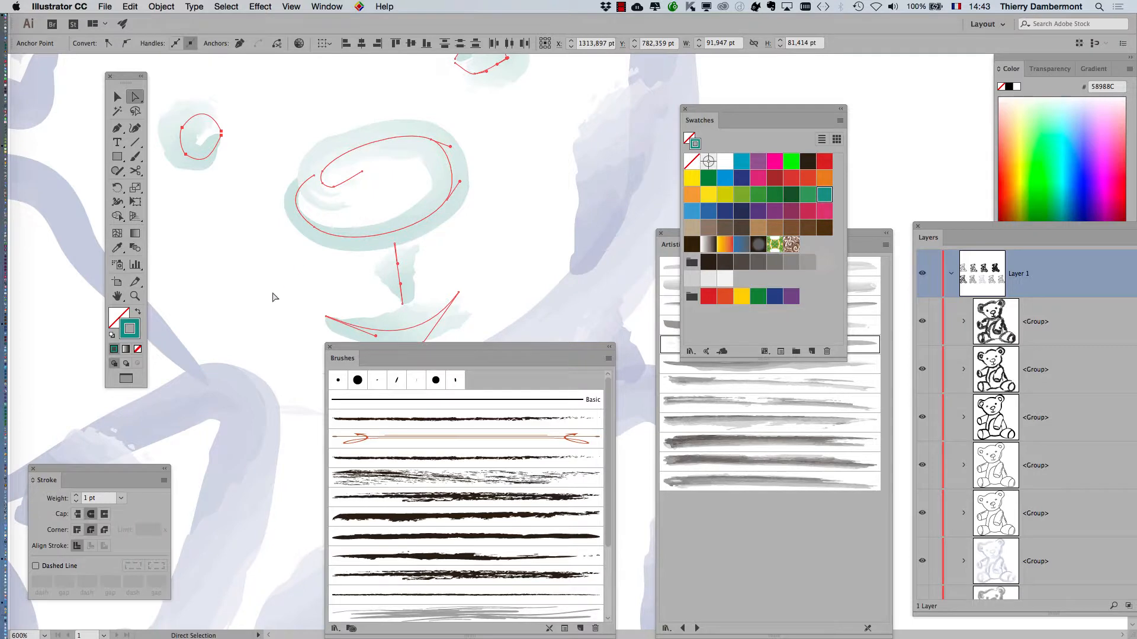
{"action": "scroll", "coordinate": [272, 298], "scroll_direction": "down", "scroll_amount": 5}
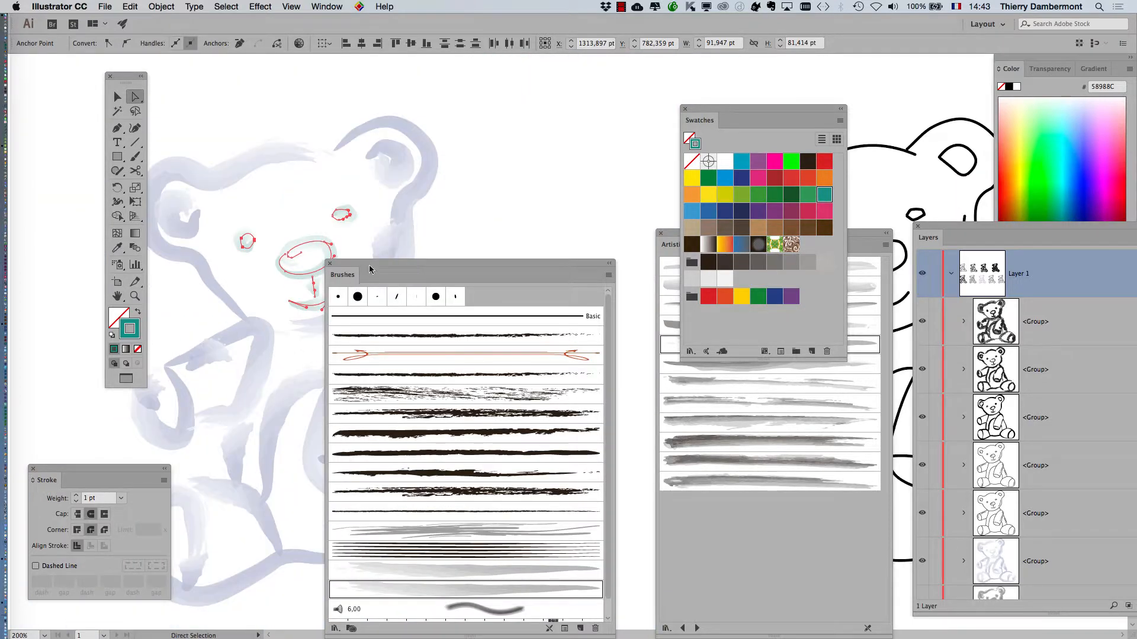
{"action": "left_click_drag", "start_coordinate": [370, 266], "coordinate": [601, 265]}
{"action": "left_click", "coordinate": [571, 213]}
Zoom out, move Swatches below the bears, and close the Brushes and Artistic_Watercolor panels.
{"action": "scroll", "coordinate": [469, 314], "scroll_direction": "down", "scroll_amount": 1}
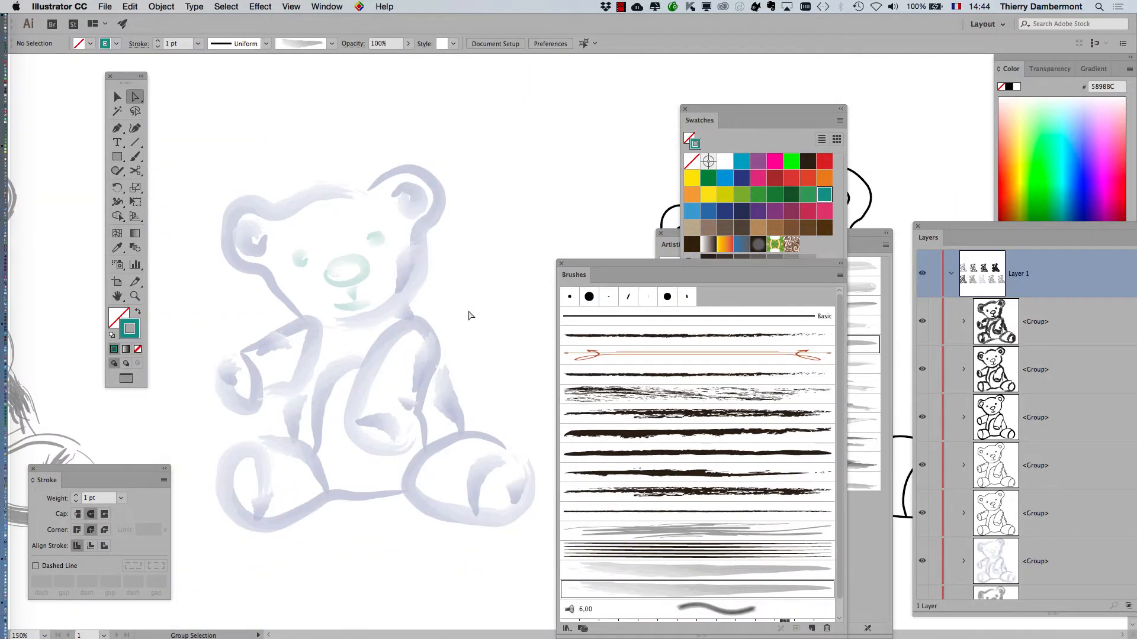
{"action": "scroll", "coordinate": [441, 244], "scroll_direction": "down", "scroll_amount": 4}
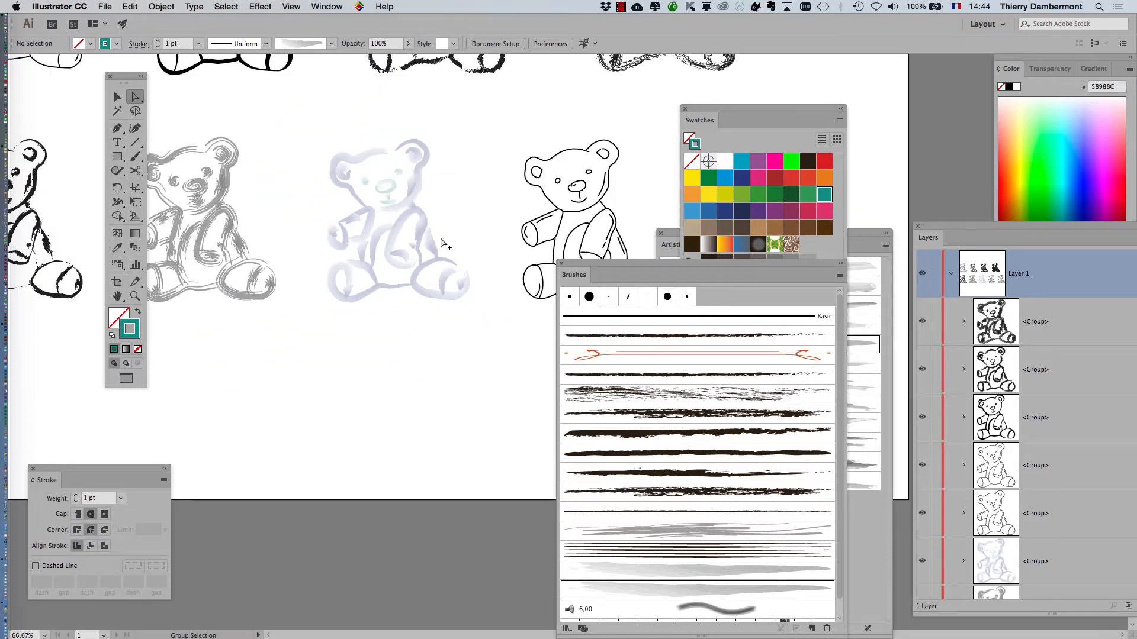
{"action": "scroll", "coordinate": [441, 243], "scroll_direction": "down", "scroll_amount": 1}
{"action": "left_click_drag", "start_coordinate": [721, 112], "coordinate": [351, 390]}
{"action": "left_click", "coordinate": [561, 263]}
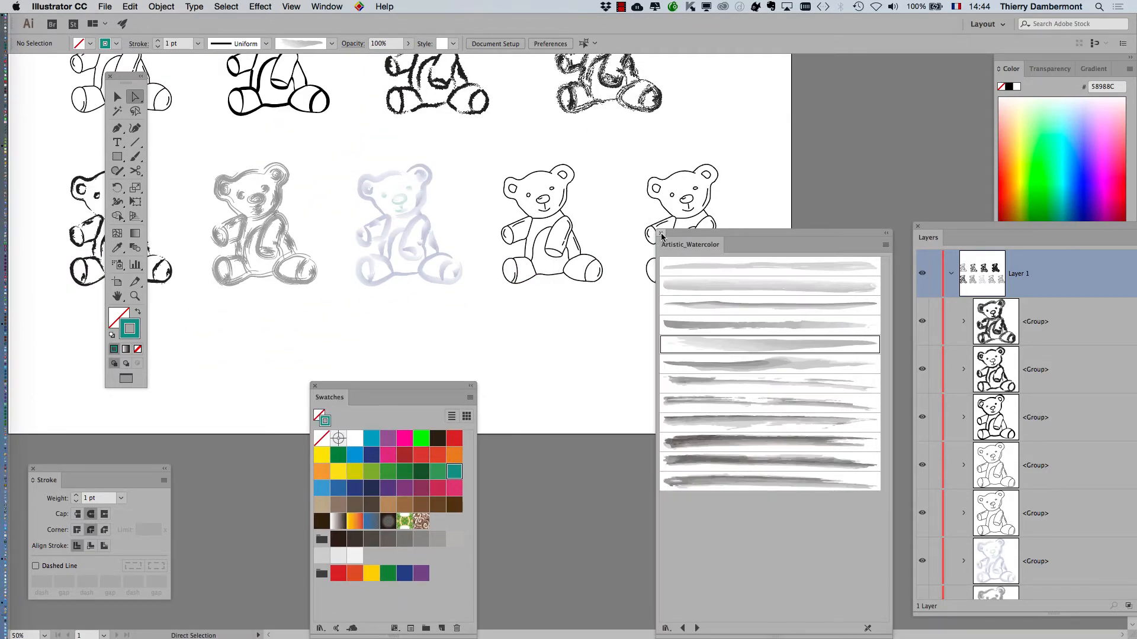
{"action": "left_click", "coordinate": [661, 233]}
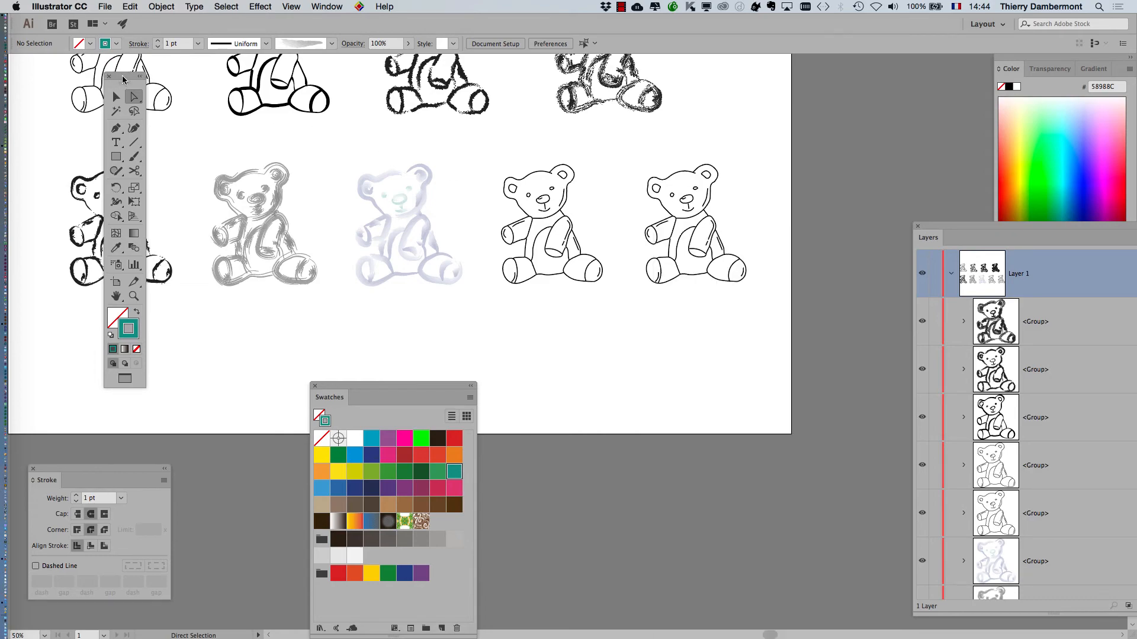